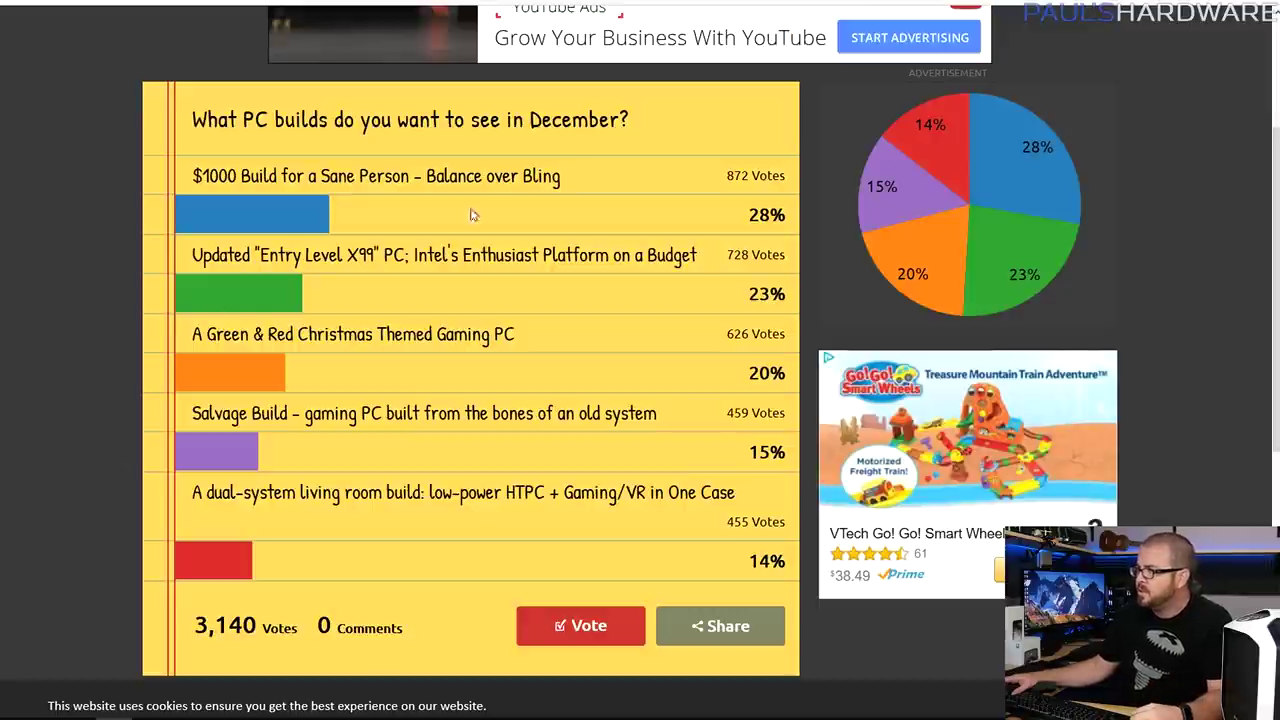
- Highlight the "$1000 Build for a Sane Person" option in the December PC build poll results
left_click_drag(589, 187, 201, 181)
left_click(361, 181)
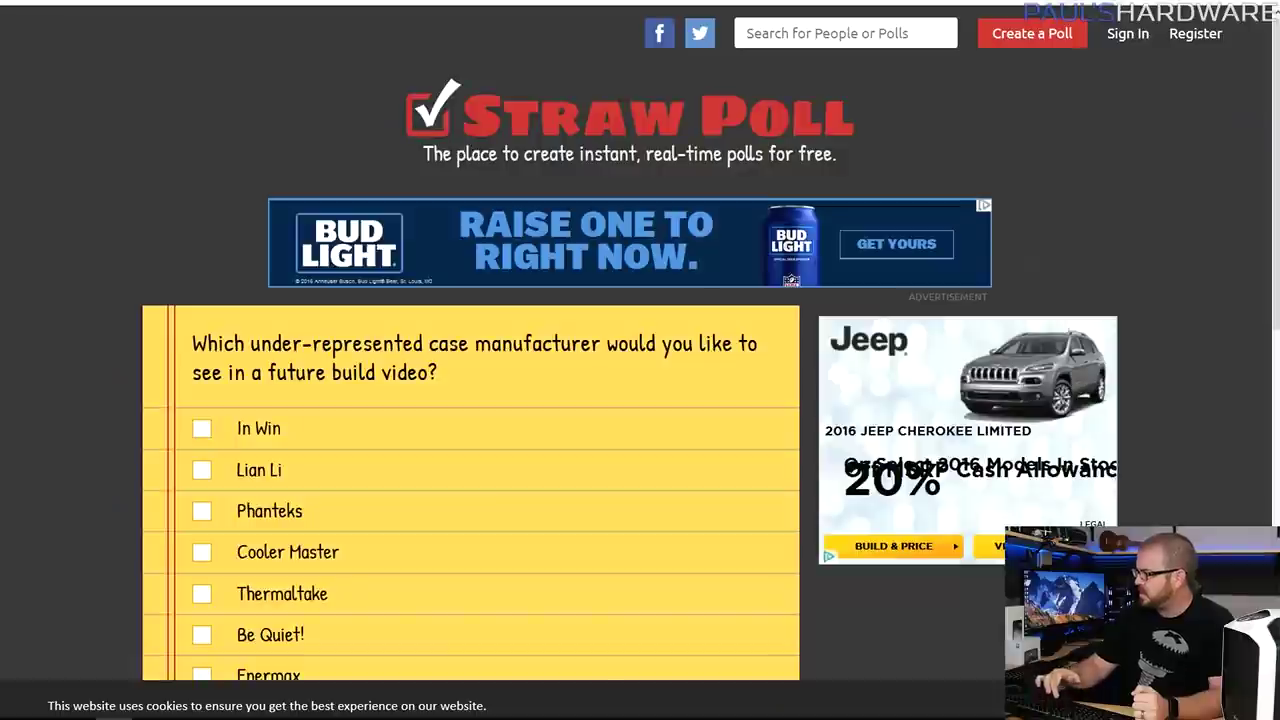
- Read the choices in the under-represented case manufacturer poll and the early 2017 product launch poll
scroll(320, 201, "down", 3)
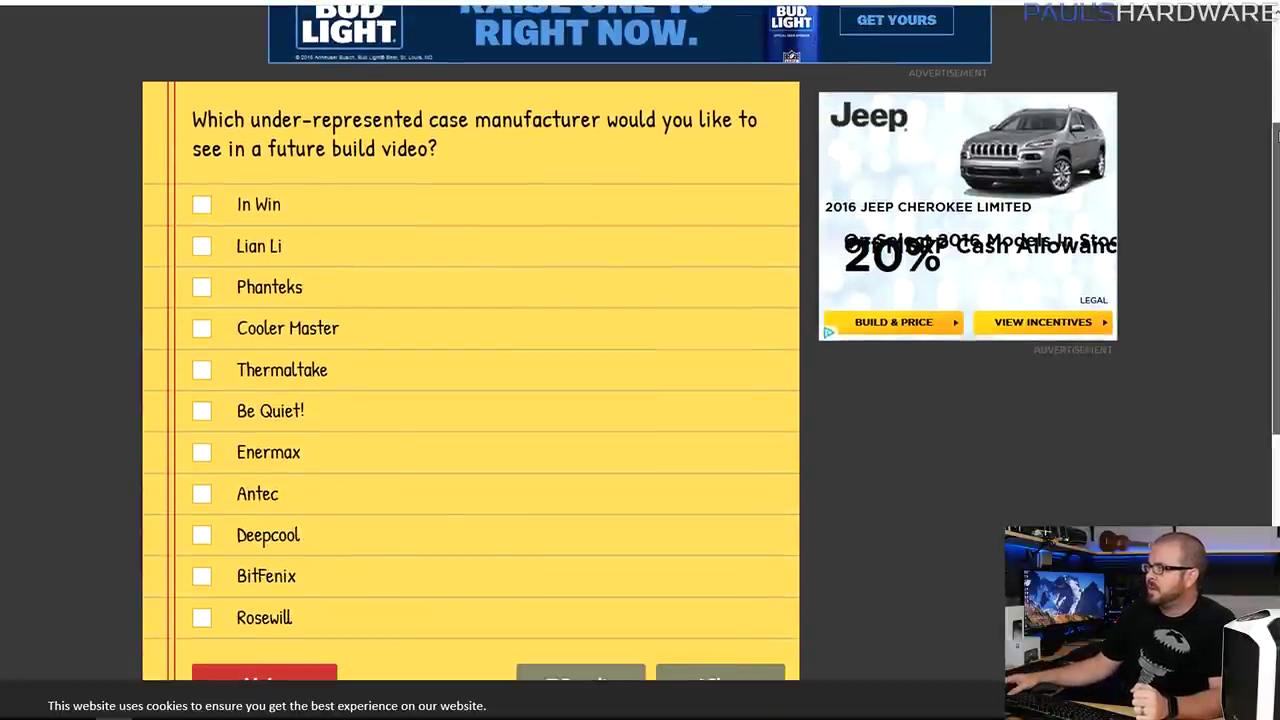
scroll(1218, 122, "down", 1)
scroll(992, 303, "down", 1)
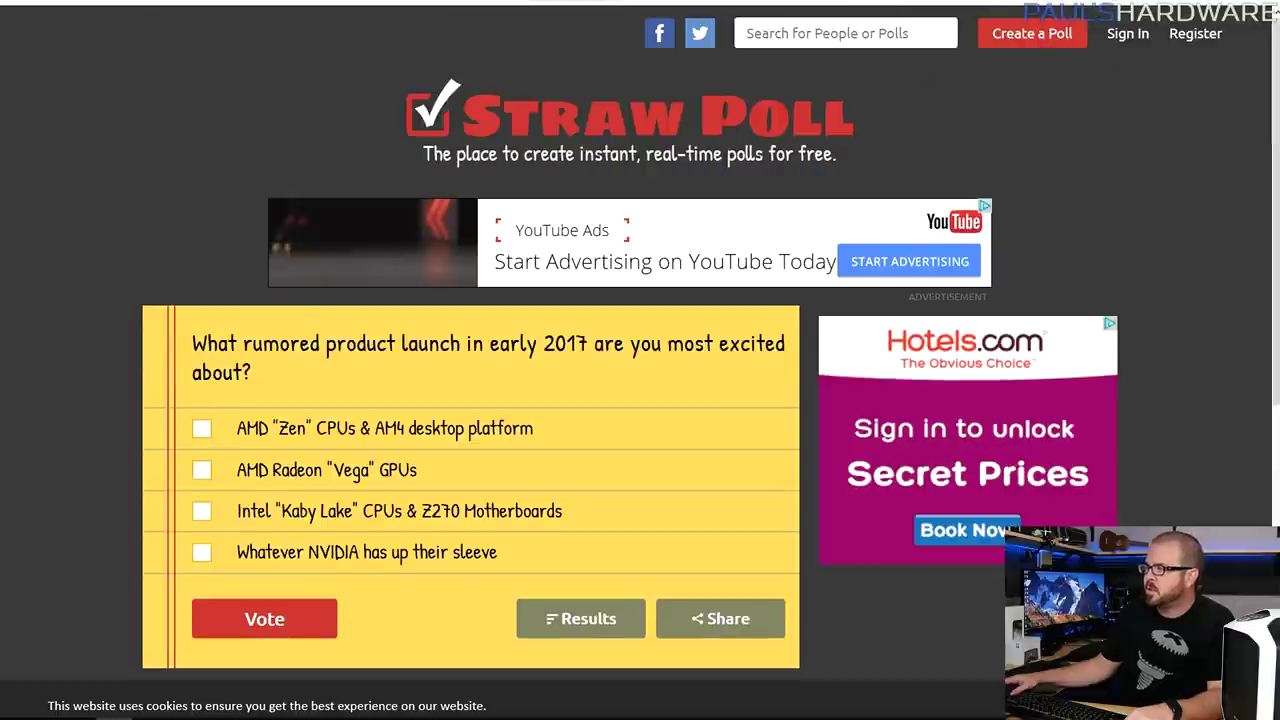
scroll(50, 278, "down", 3)
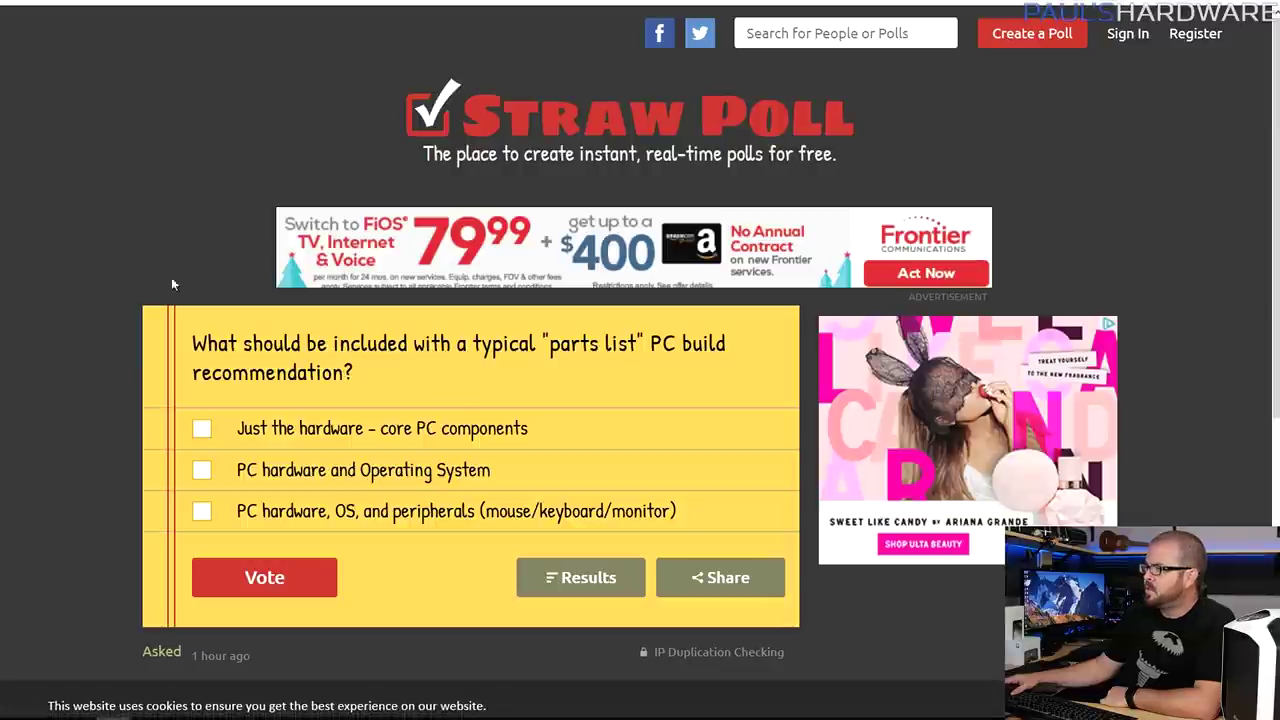
- Go through the three answers of the "parts list" recommendation poll, highlighting each one in turn
scroll(172, 260, "down", 2)
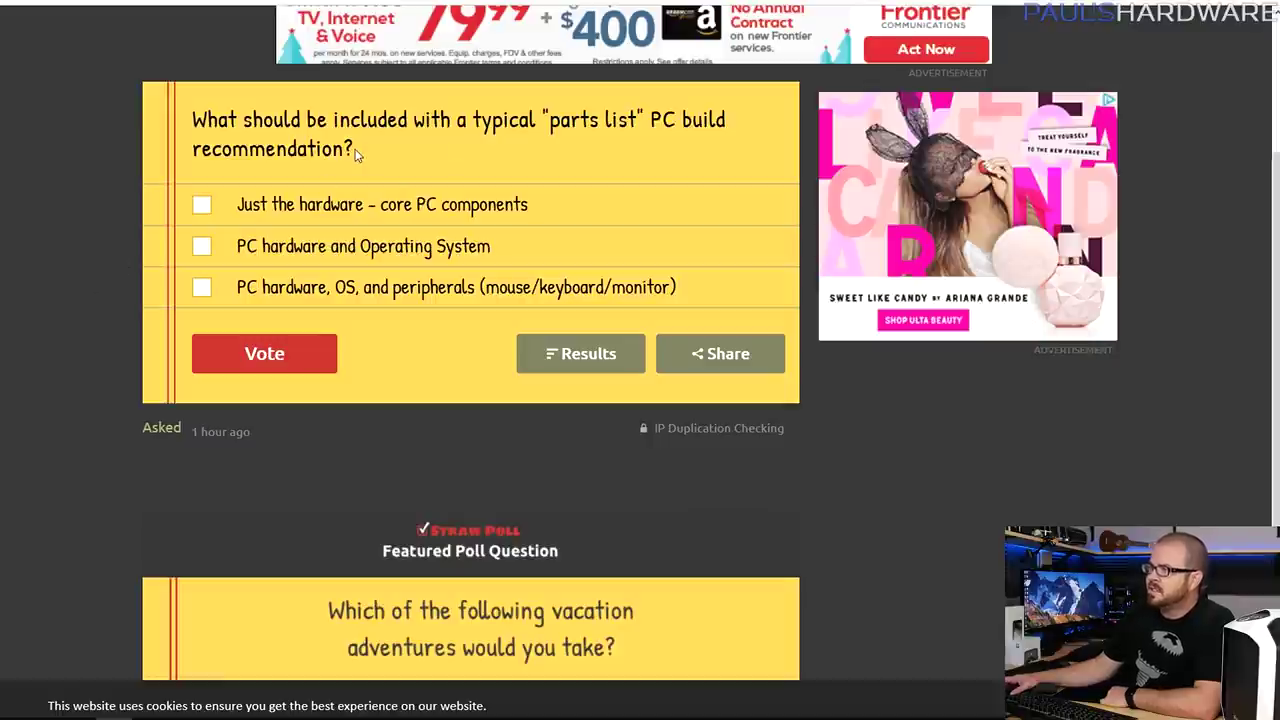
left_click_drag(546, 212, 240, 206)
left_click(83, 313)
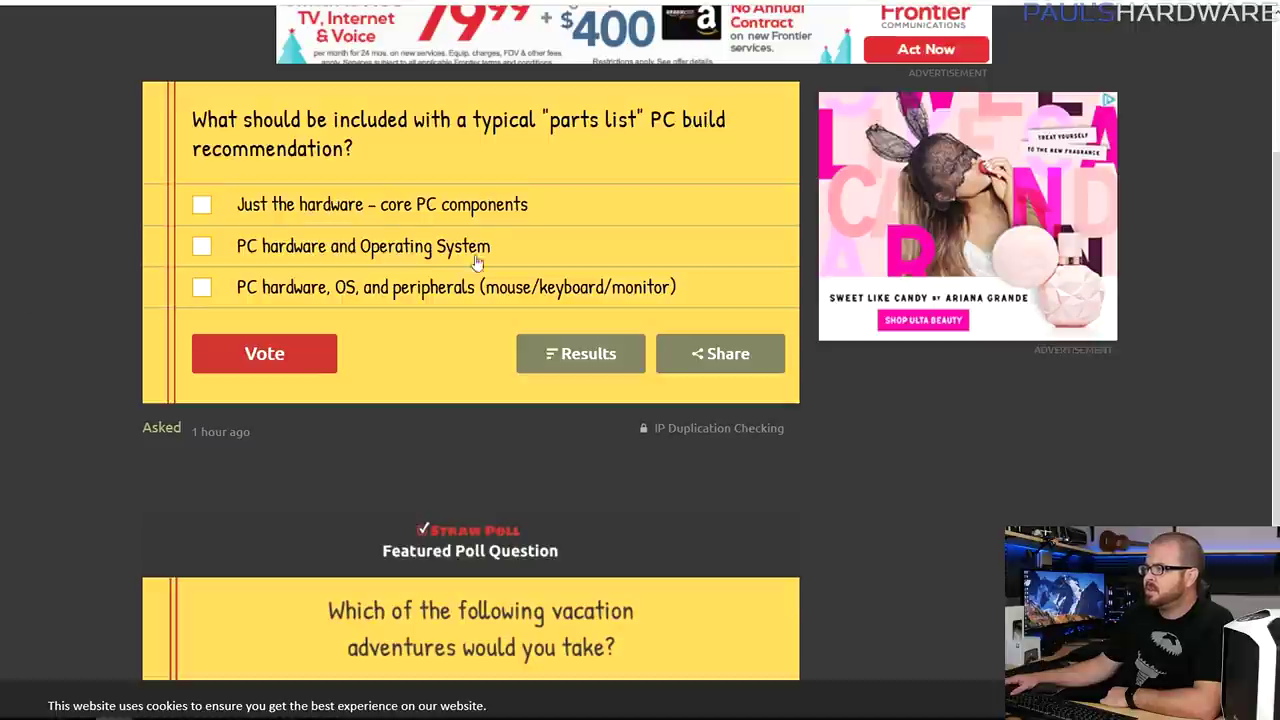
left_click_drag(531, 244, 243, 247)
left_click(80, 360)
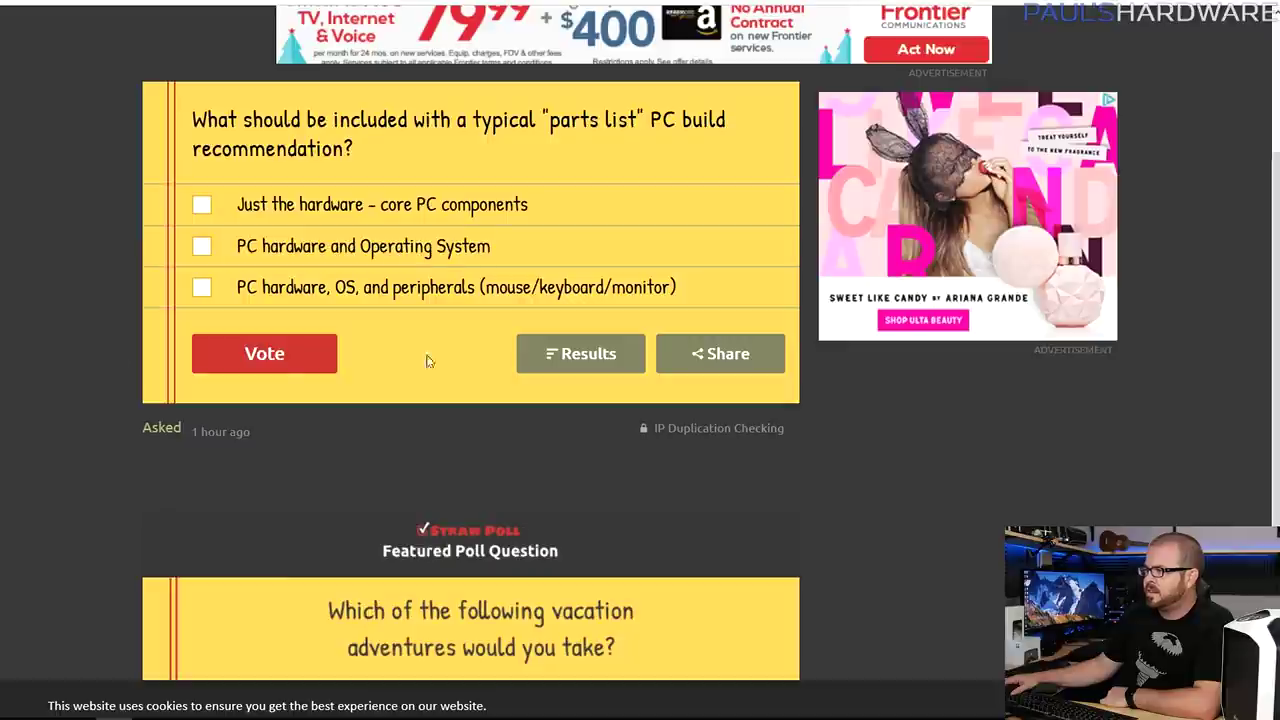
left_click_drag(680, 288, 248, 290)
left_click(90, 296)
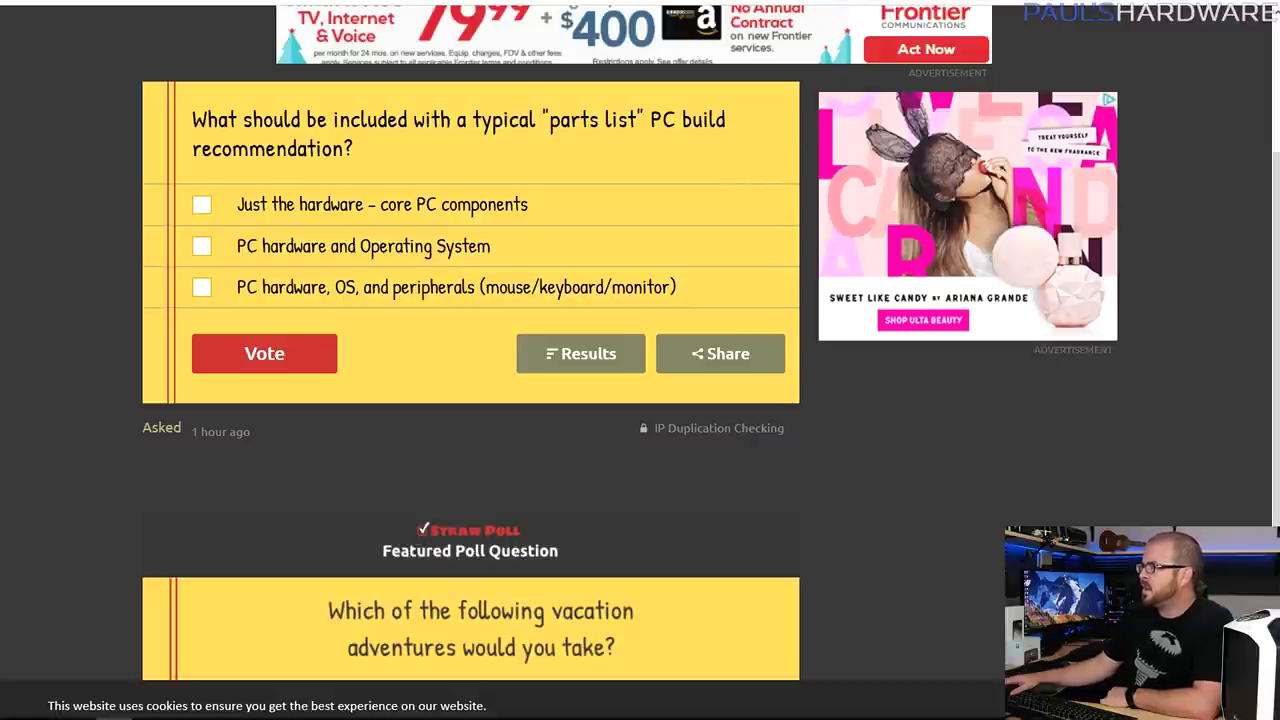
- Switch to the PCPartPicker list "Dec 2016 - $1000 Build for a Sane Person" and read through its components down to the operating system
key("ctrl+Tab")
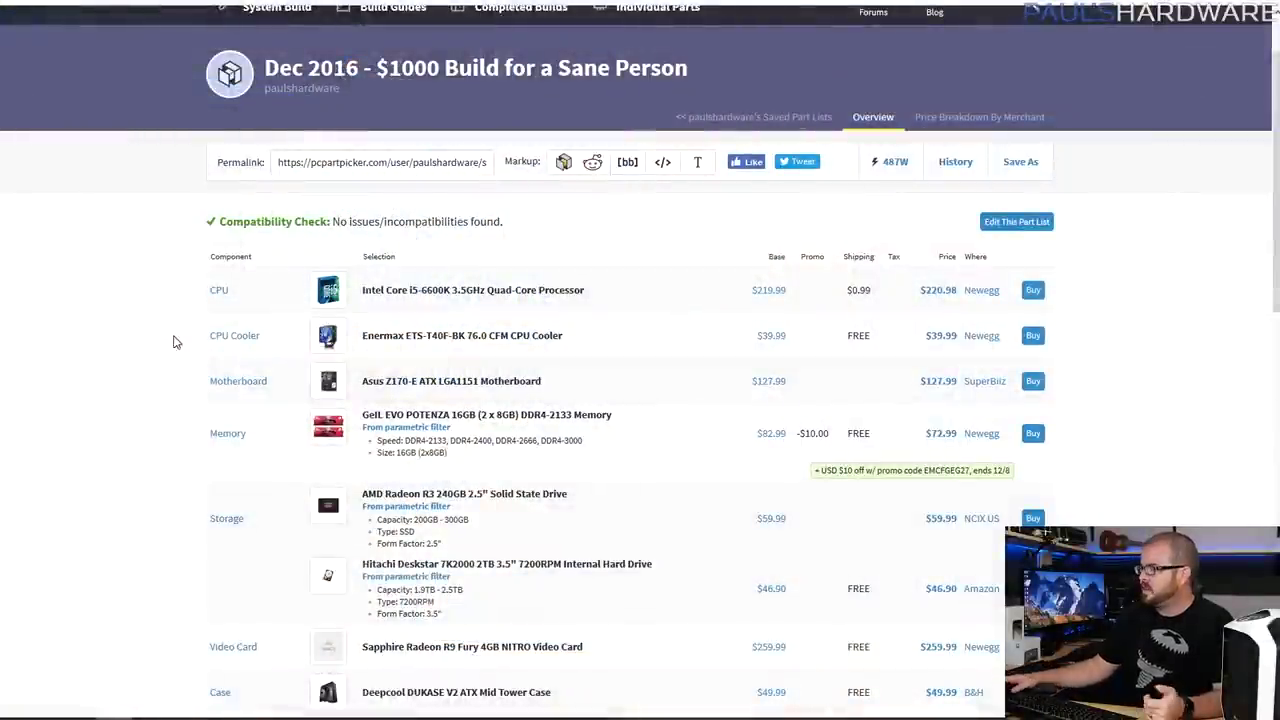
scroll(200, 346, "down", 1)
scroll(200, 346, "down", 1)
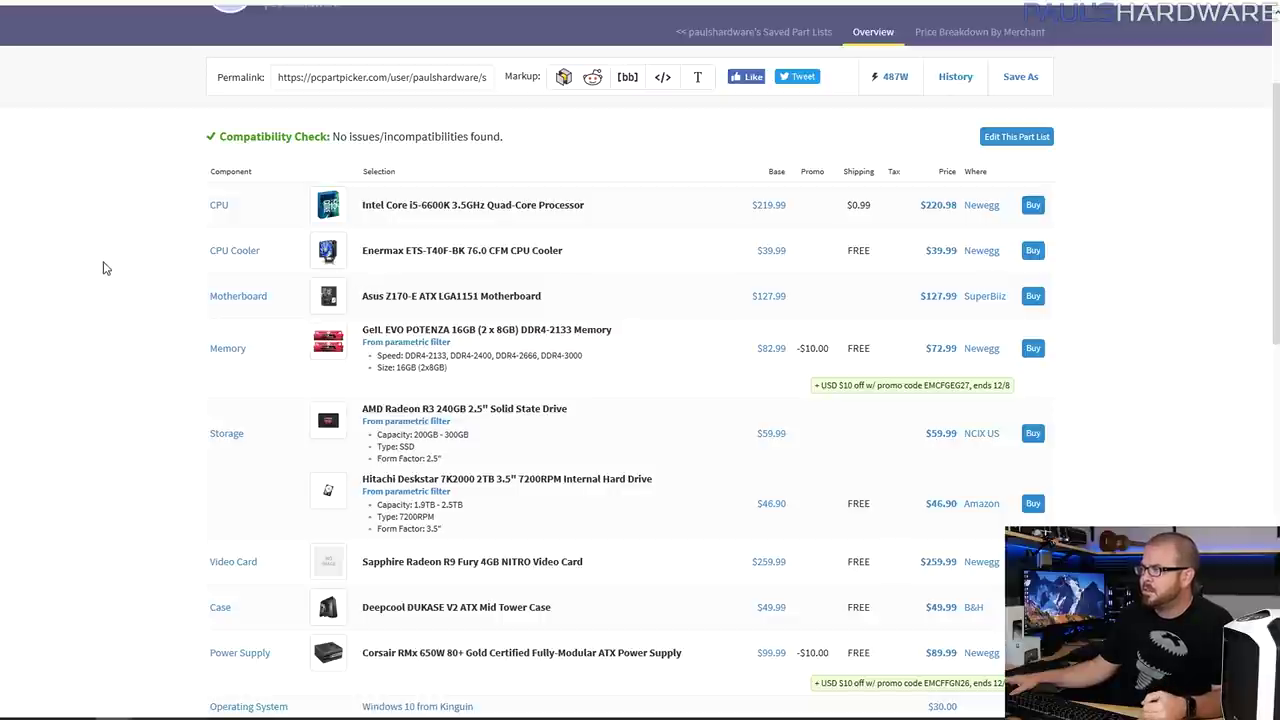
scroll(105, 268, "down", 1)
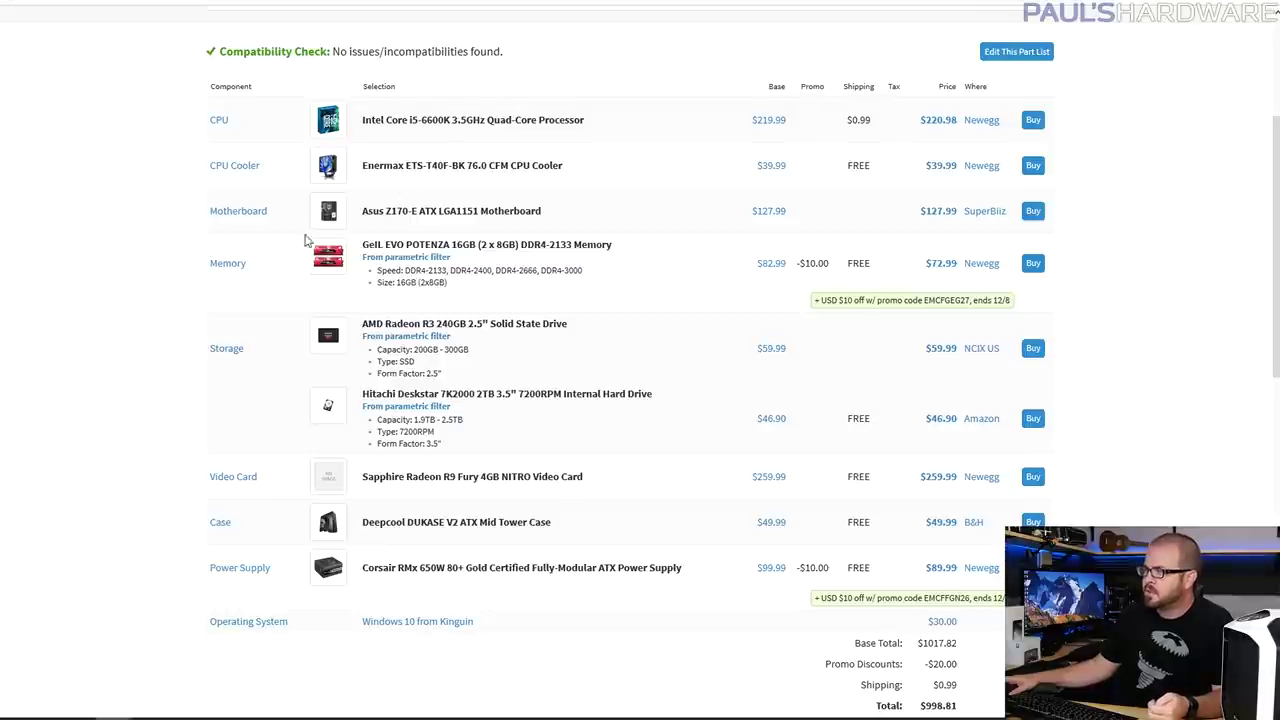
scroll(307, 240, "down", 1)
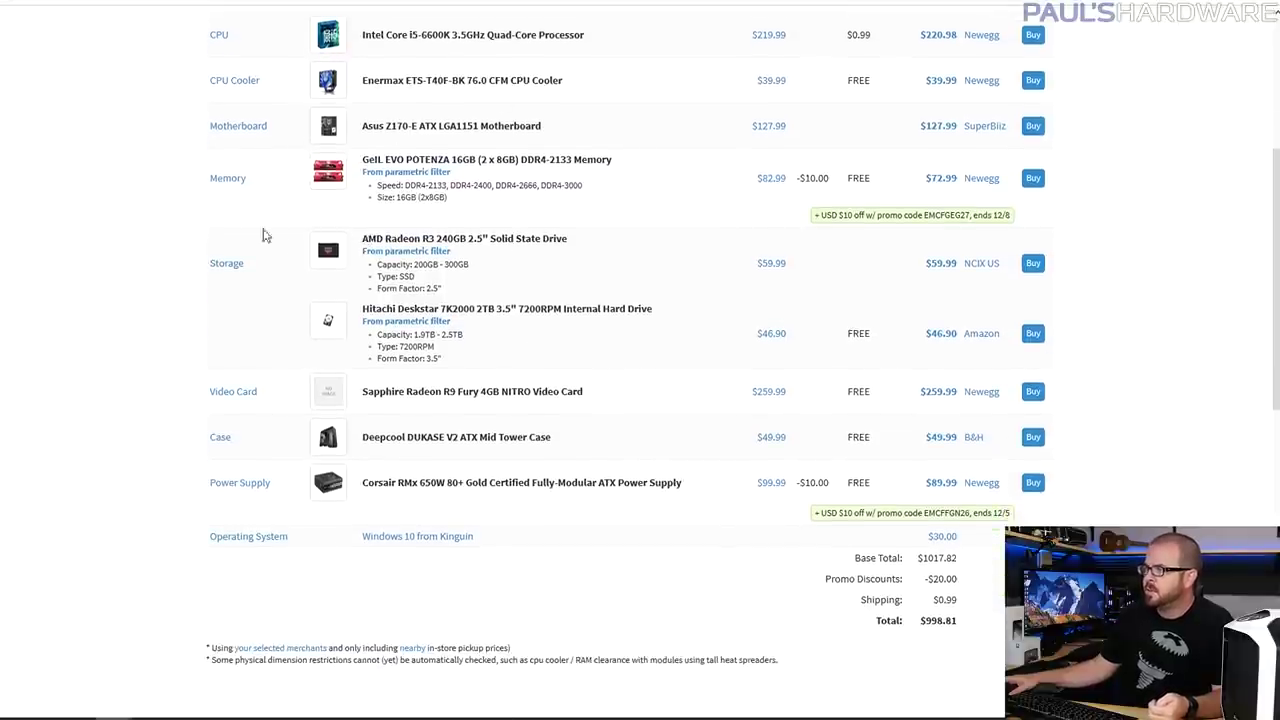
scroll(215, 363, "down", 1)
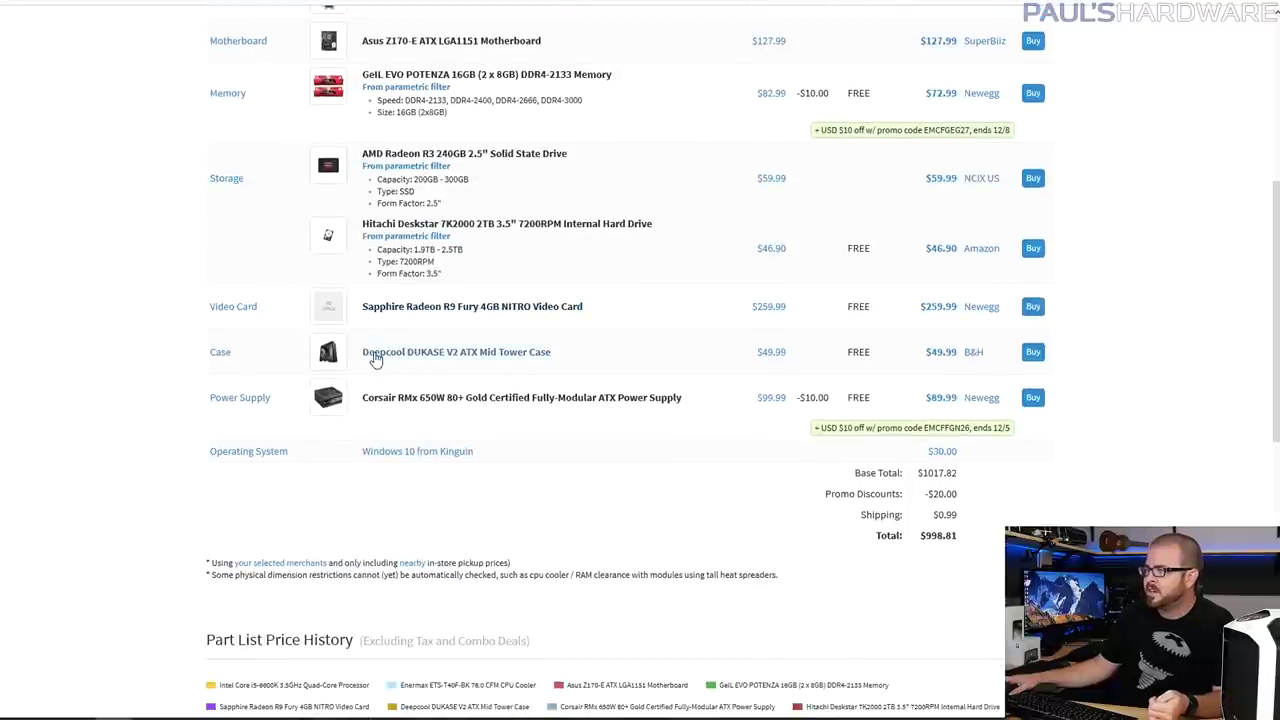
scroll(554, 446, "down", 1)
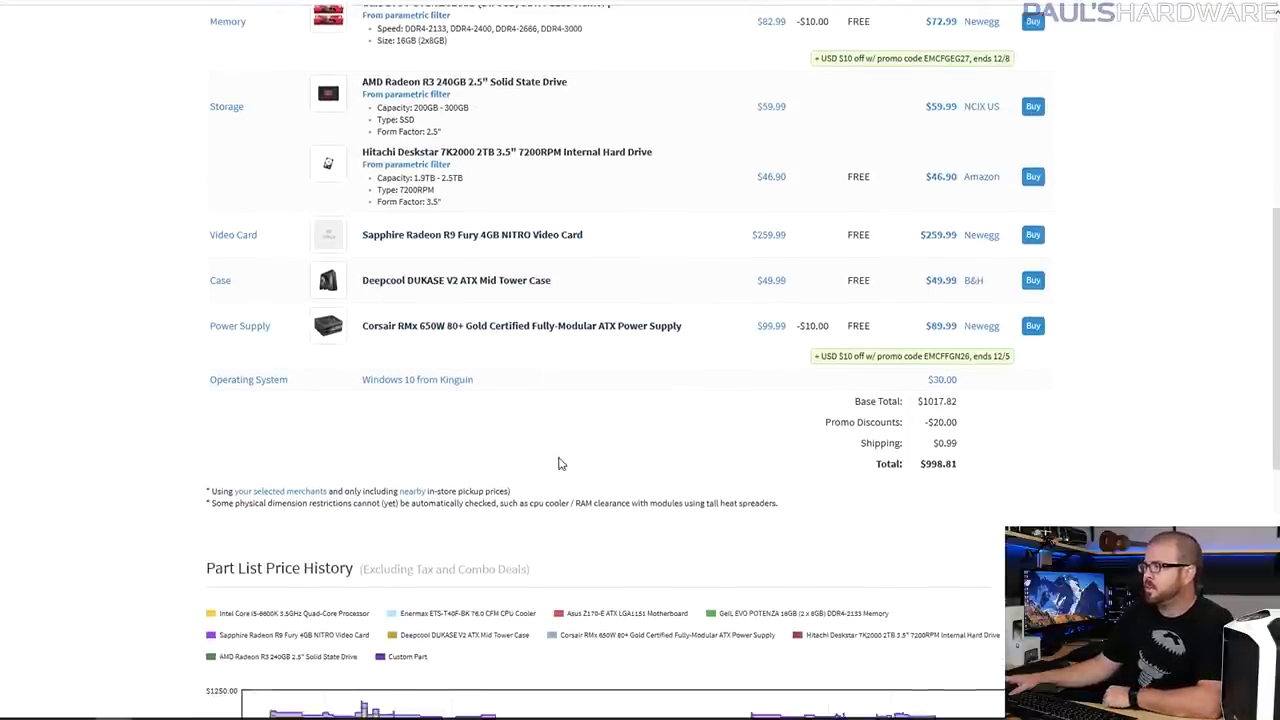
- Look over the whole part list again and highlight its total price
scroll(872, 385, "up", 5)
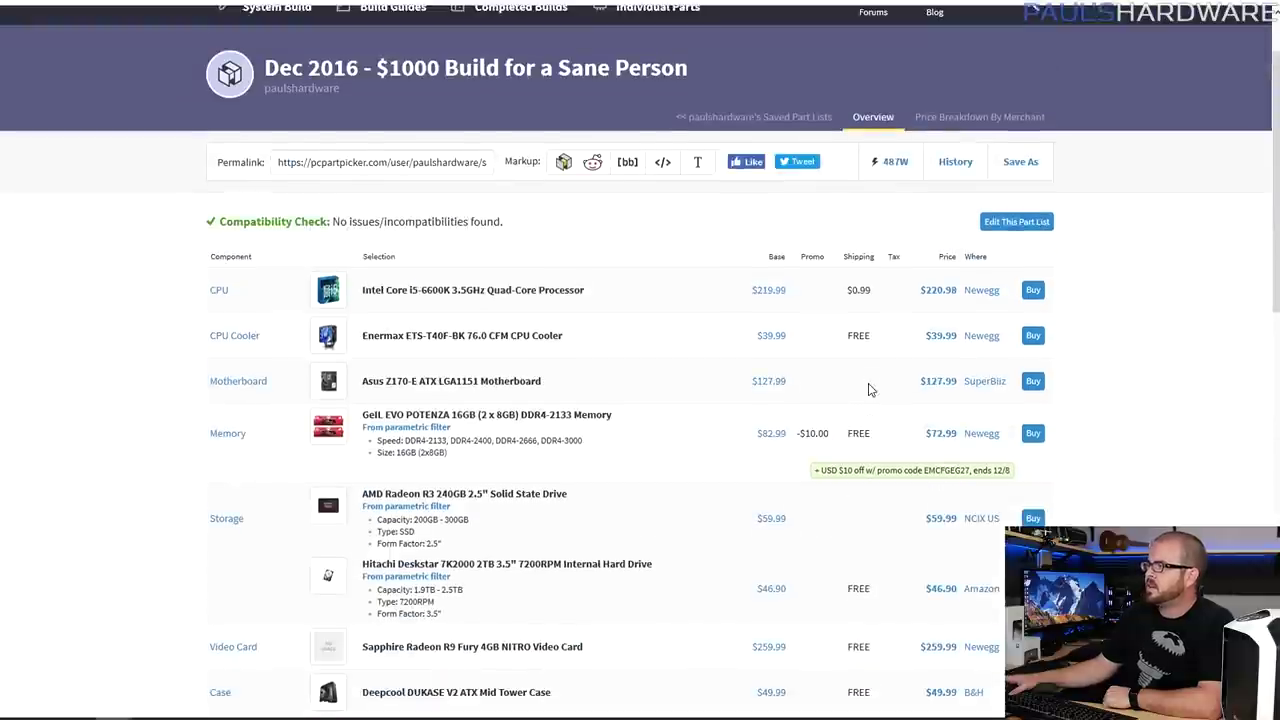
scroll(869, 390, "down", 2)
scroll(868, 390, "down", 1)
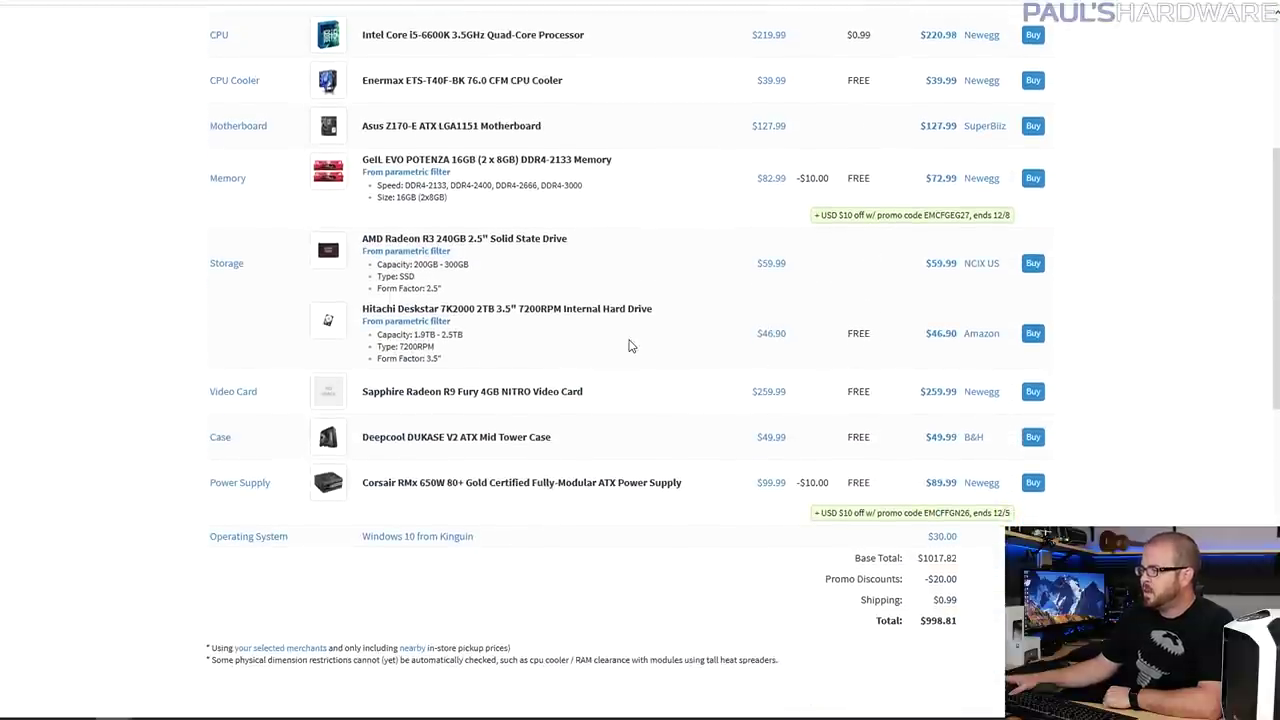
scroll(629, 345, "up", 4)
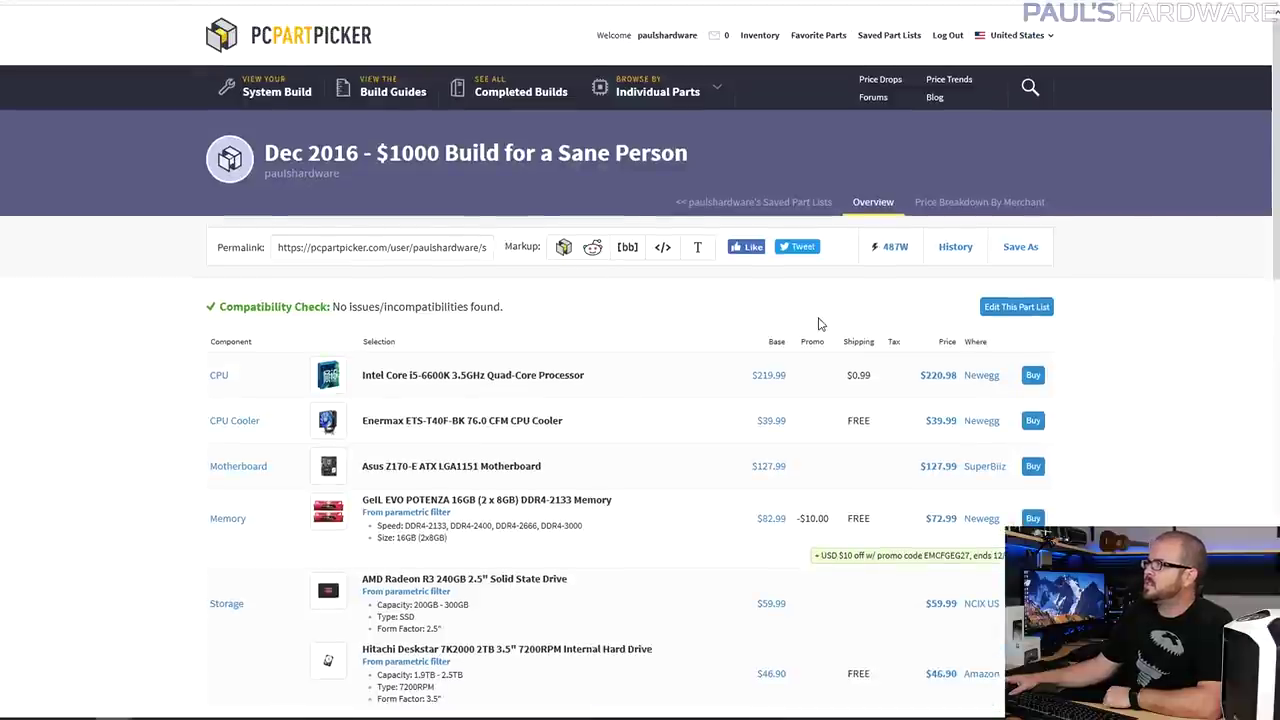
scroll(818, 323, "down", 5)
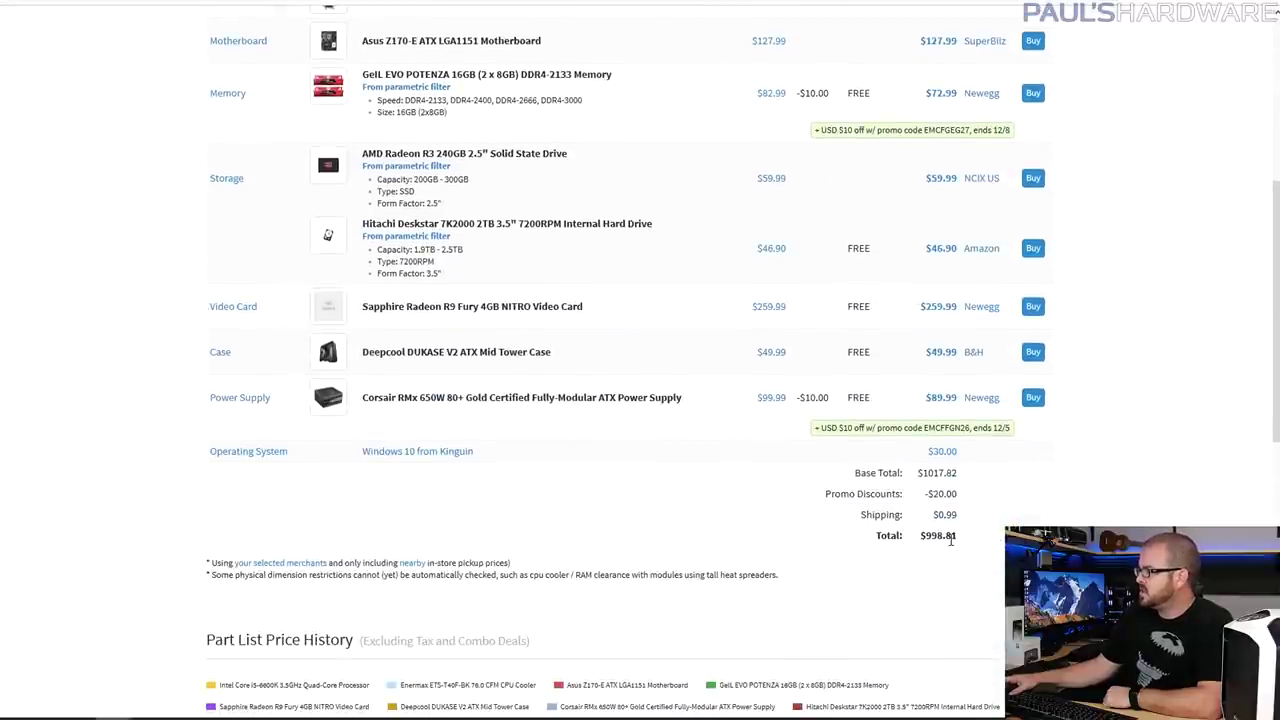
left_click_drag(951, 538, 916, 545)
left_click(997, 561)
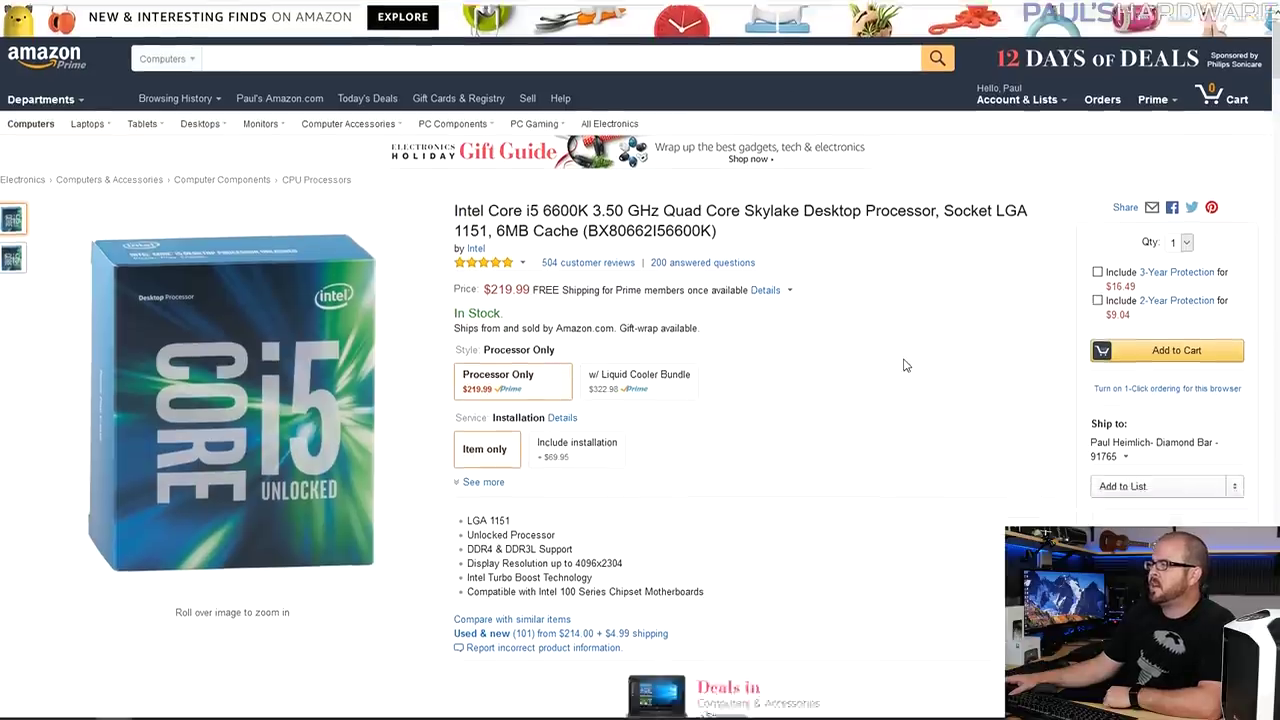
- Examine the Intel Core i5 6600K page on Amazon and the Enermax ETS-T40F-BK cooler page on PCPartPicker
scroll(906, 364, "down", 2)
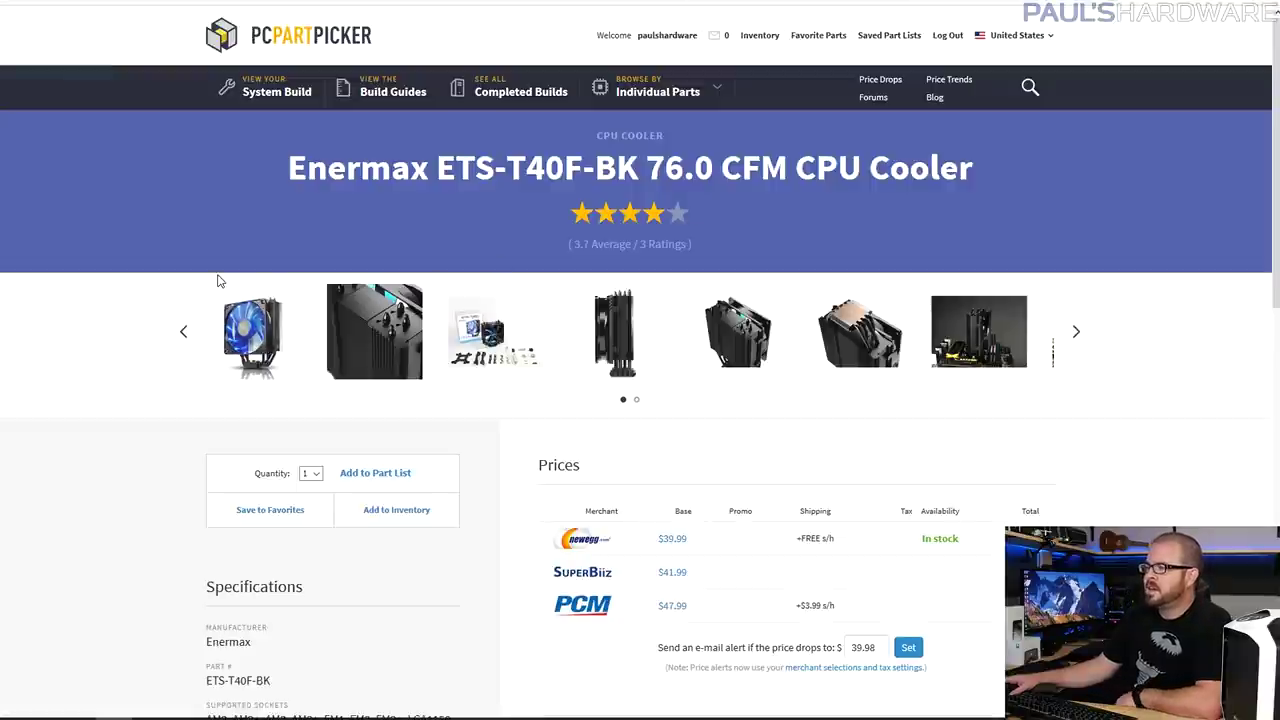
scroll(215, 283, "down", 1)
scroll(215, 283, "up", 1)
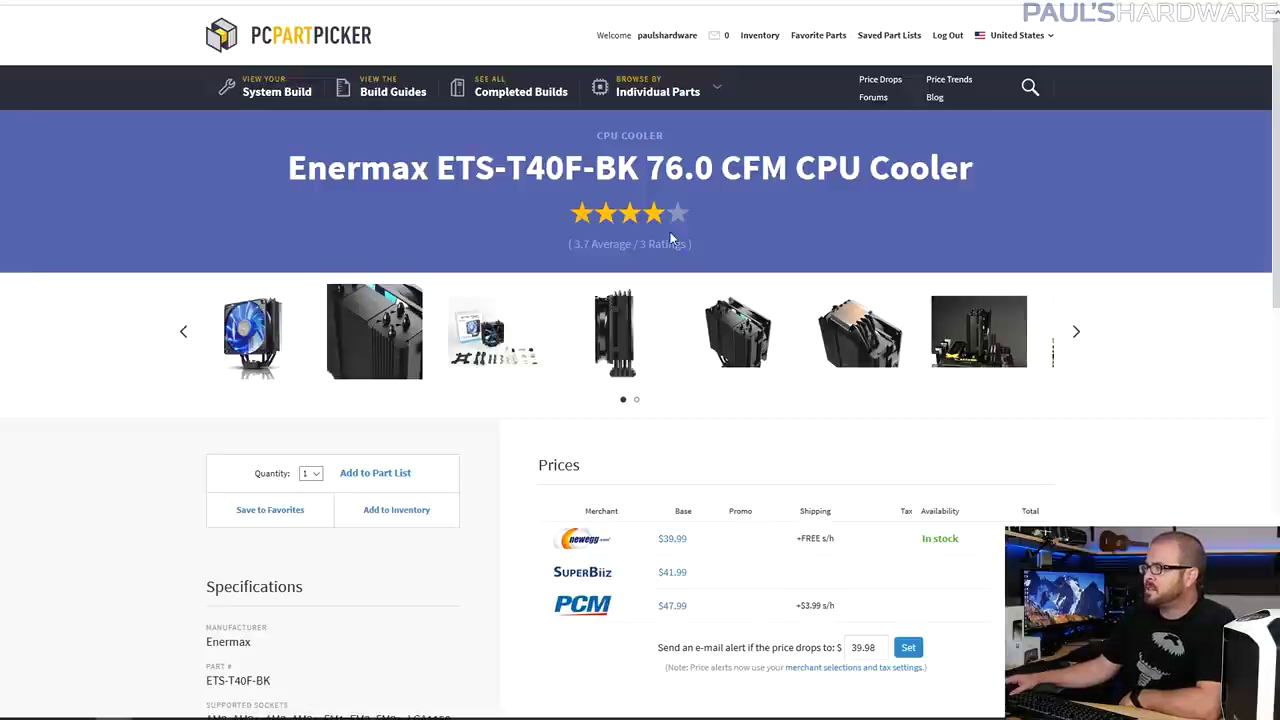
scroll(980, 314, "down", 2)
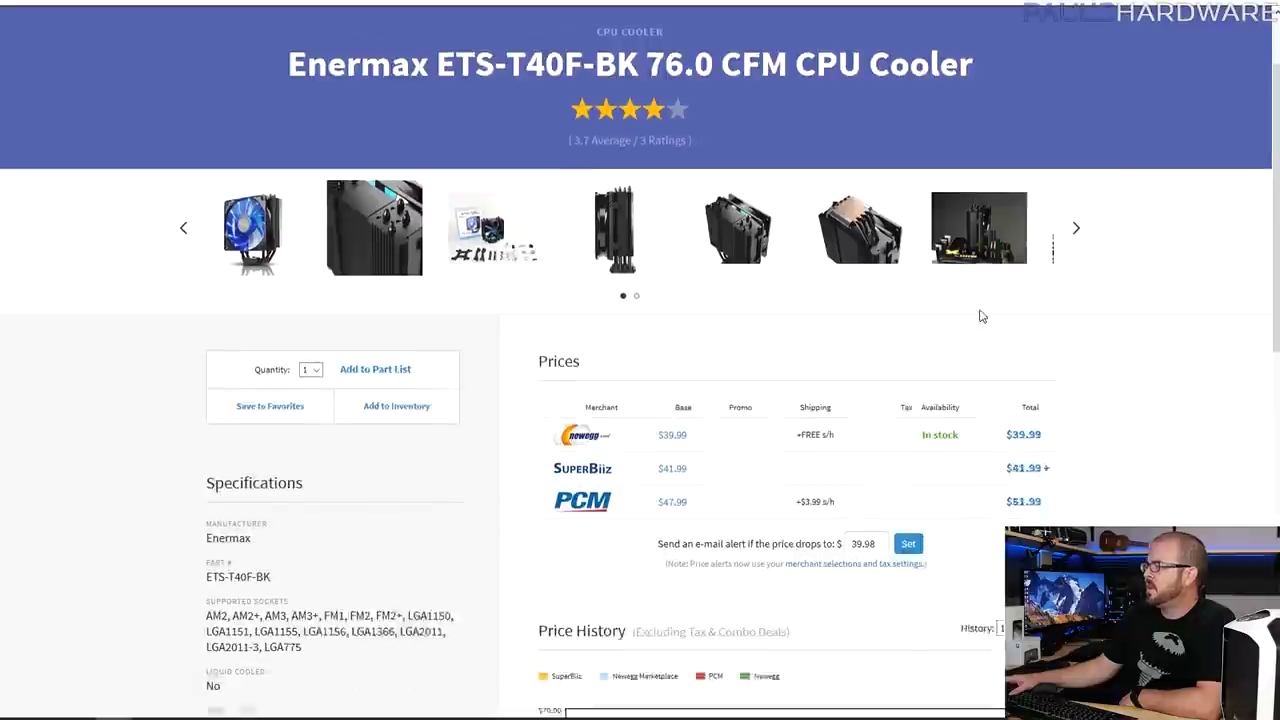
scroll(1077, 384, "up", 1)
scroll(1077, 384, "up", 1)
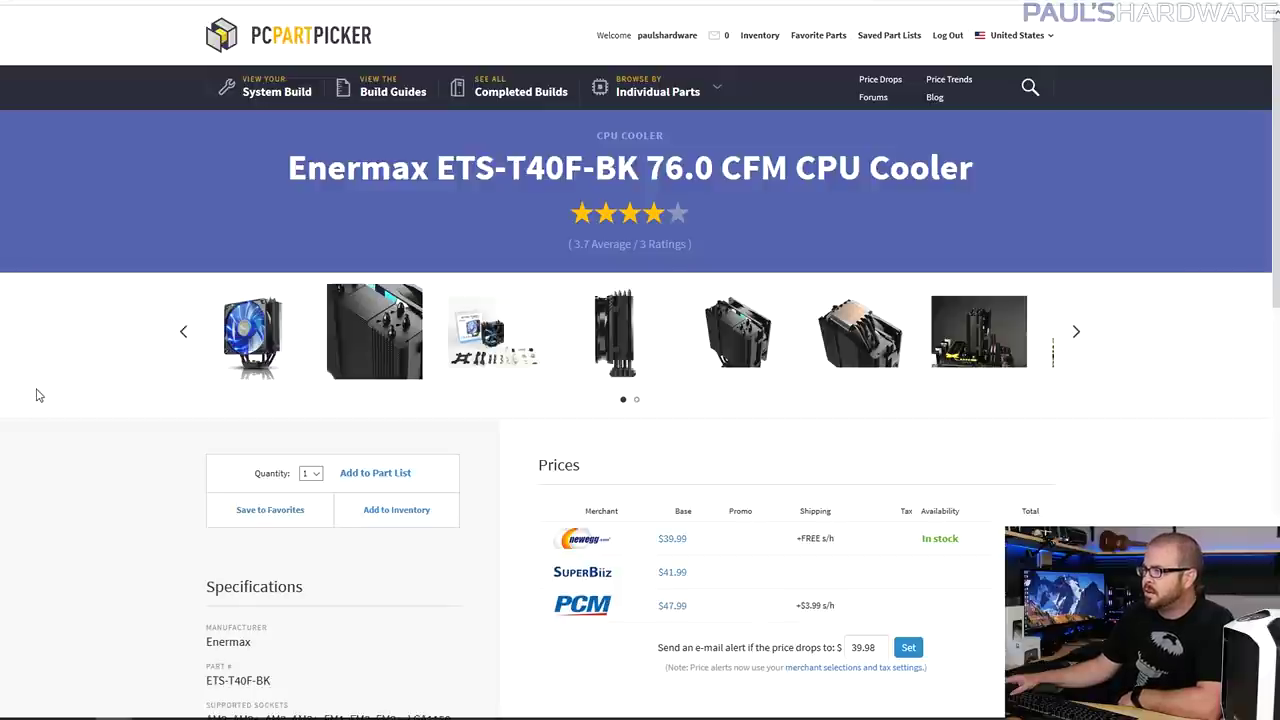
- Browse the Enermax cooler's enlarged photos up to the sixth image and close the gallery
left_click(272, 335)
left_click(659, 706)
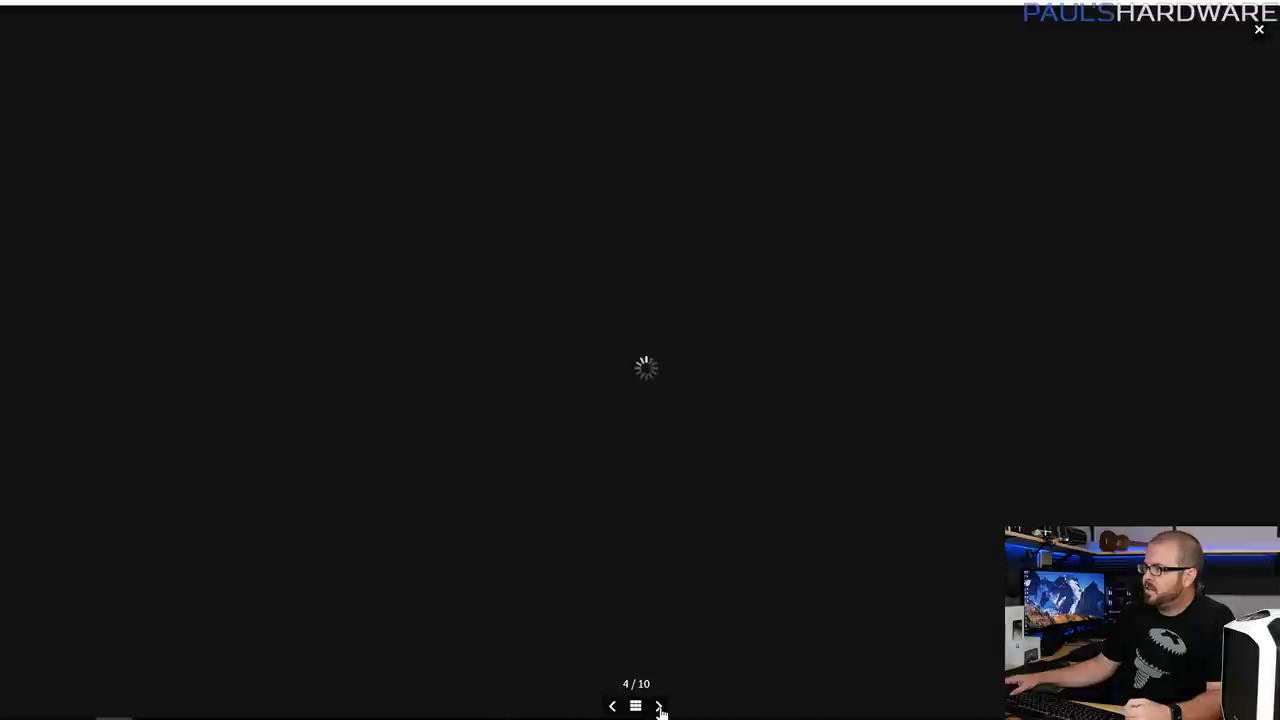
left_click(659, 706)
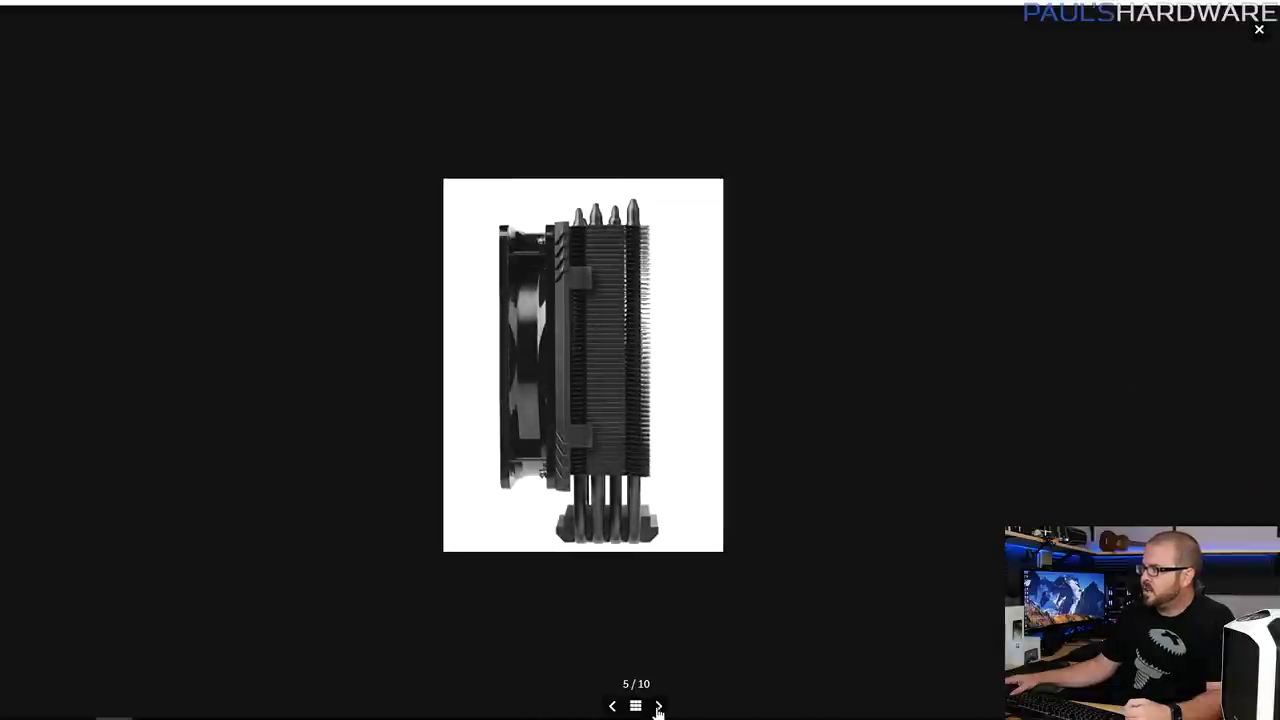
left_click(658, 706)
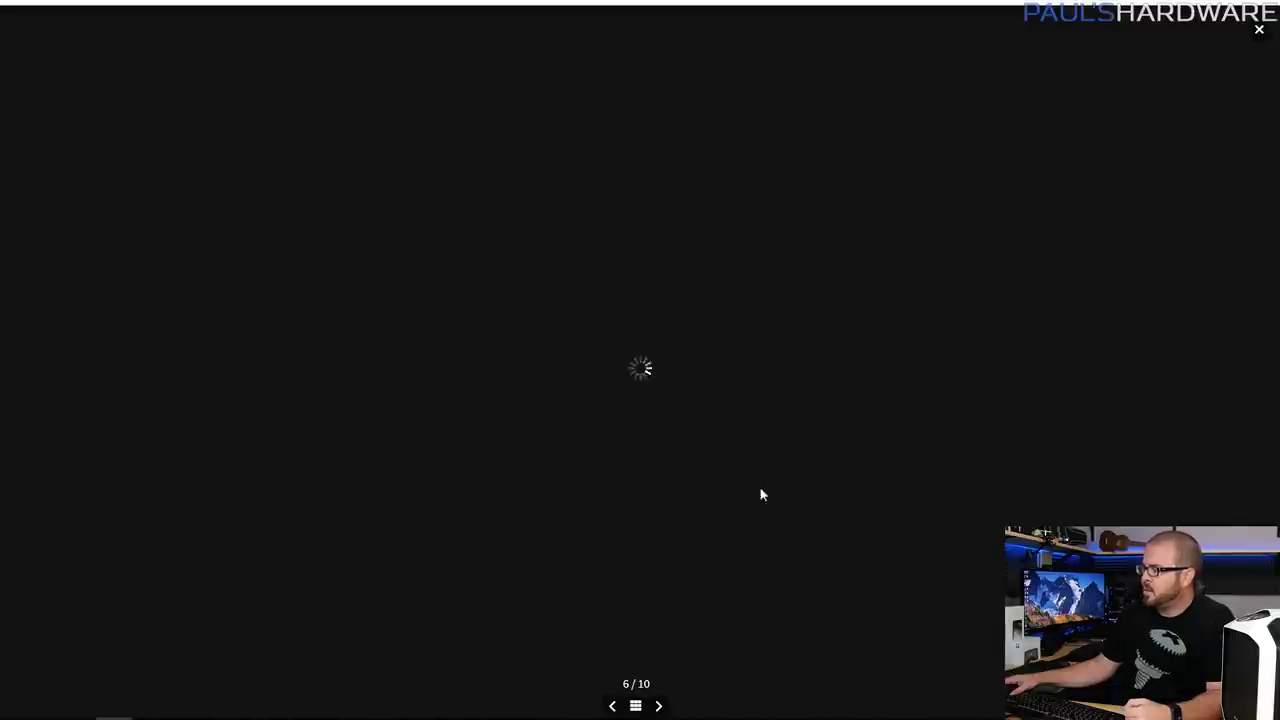
left_click(1259, 33)
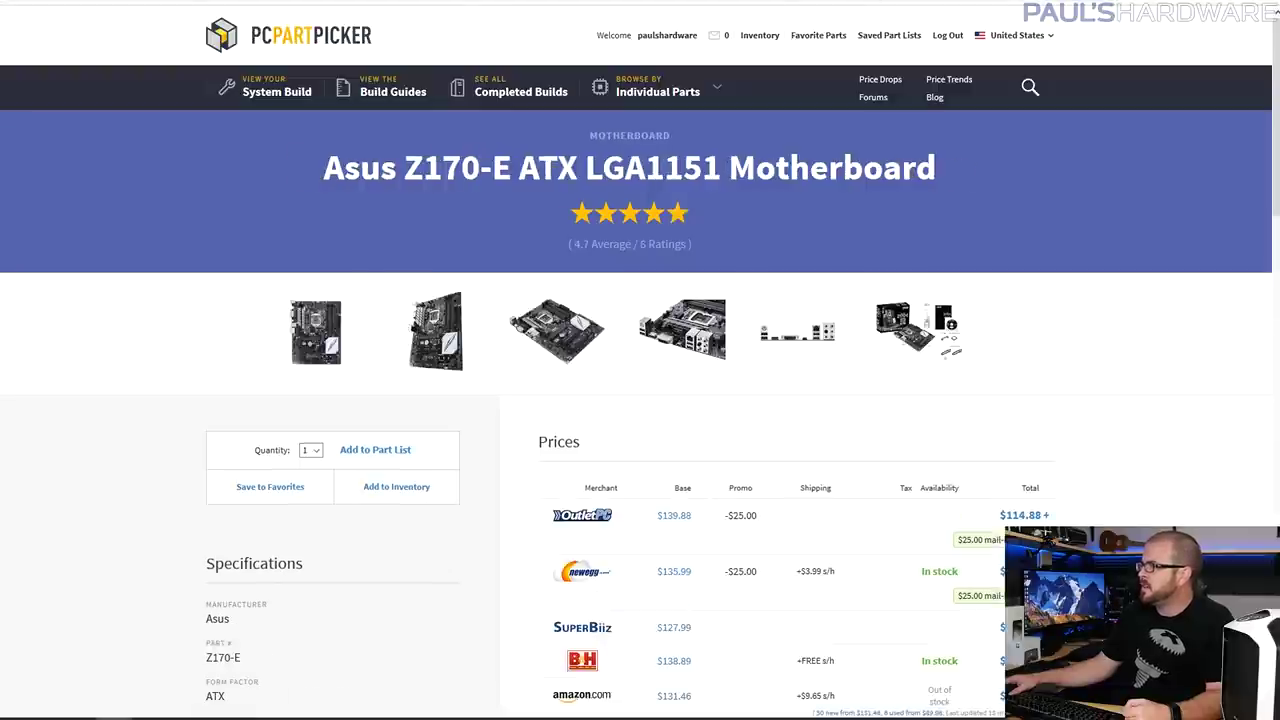
- Check the merchant prices and rebates for the Asus Z170-E motherboard
scroll(826, 275, "down", 1)
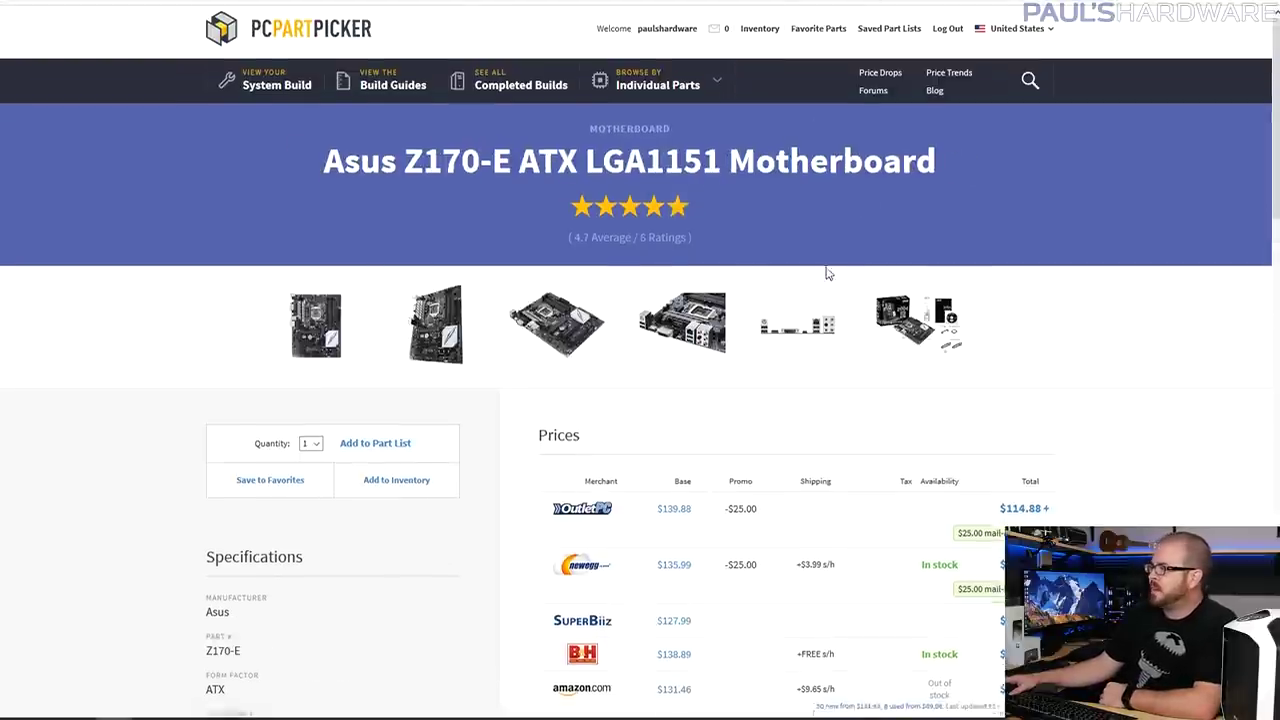
scroll(794, 290, "up", 1)
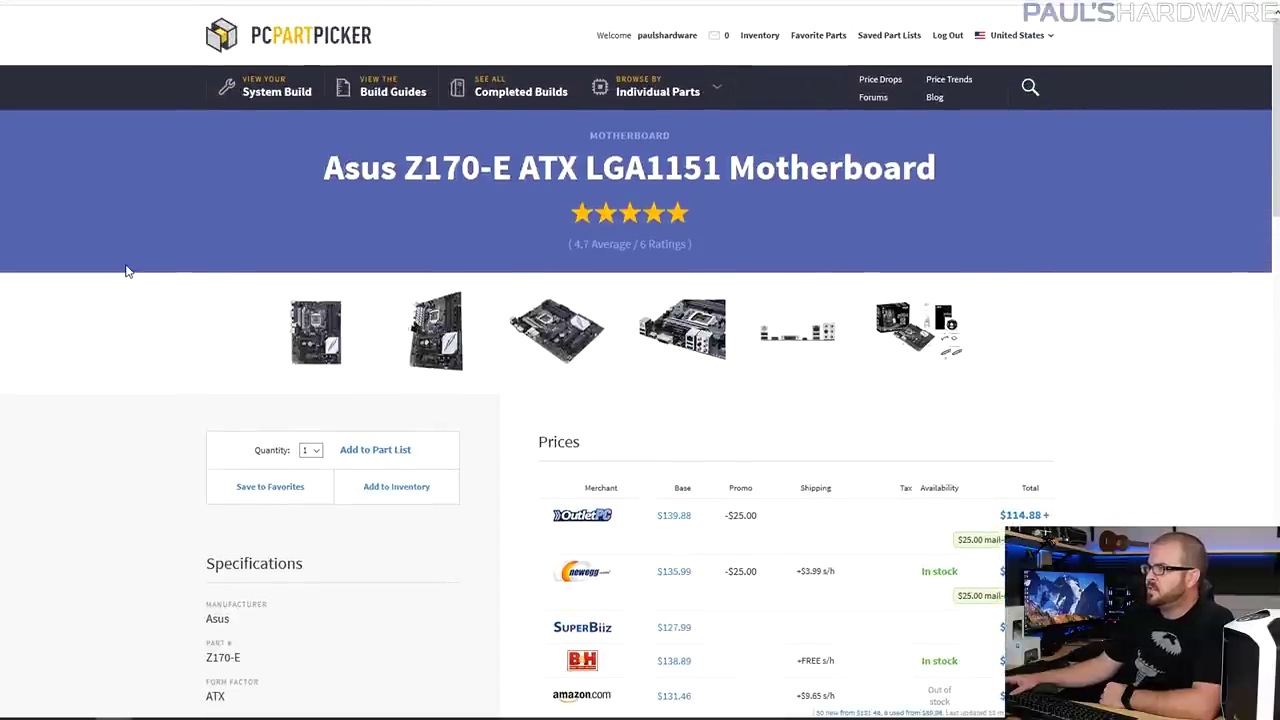
scroll(165, 300, "down", 3)
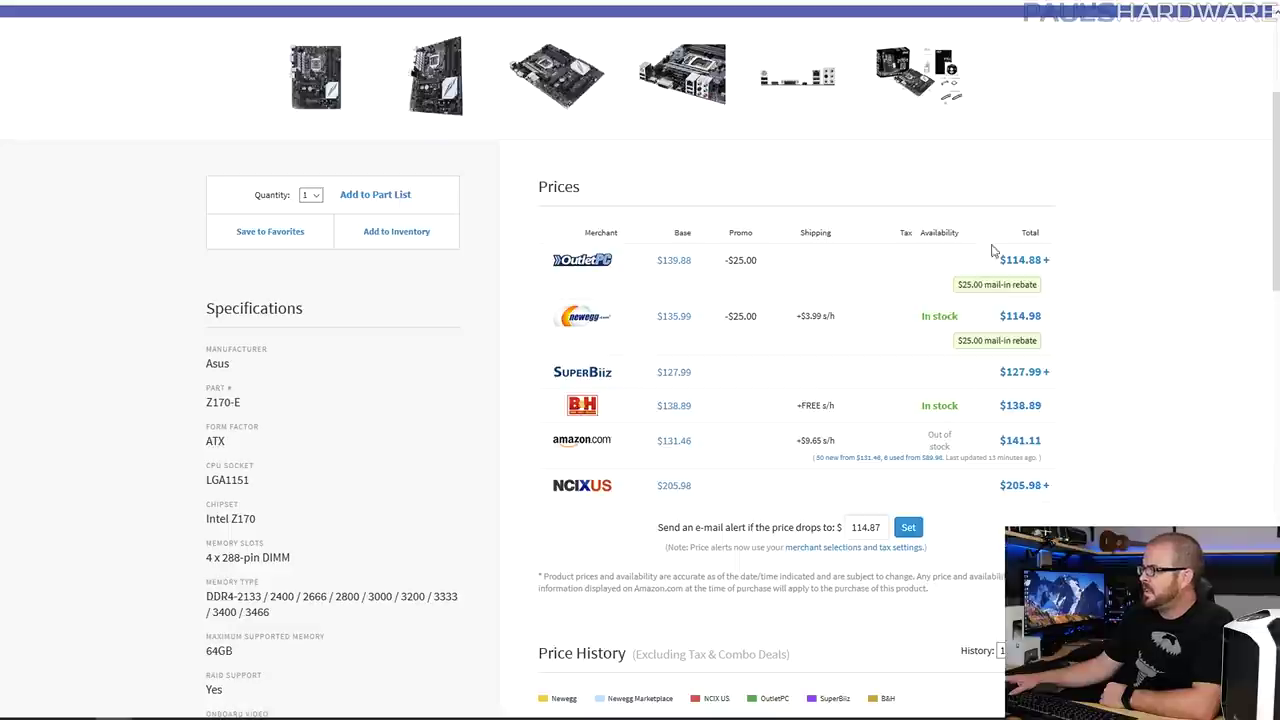
scroll(1050, 307, "up", 3)
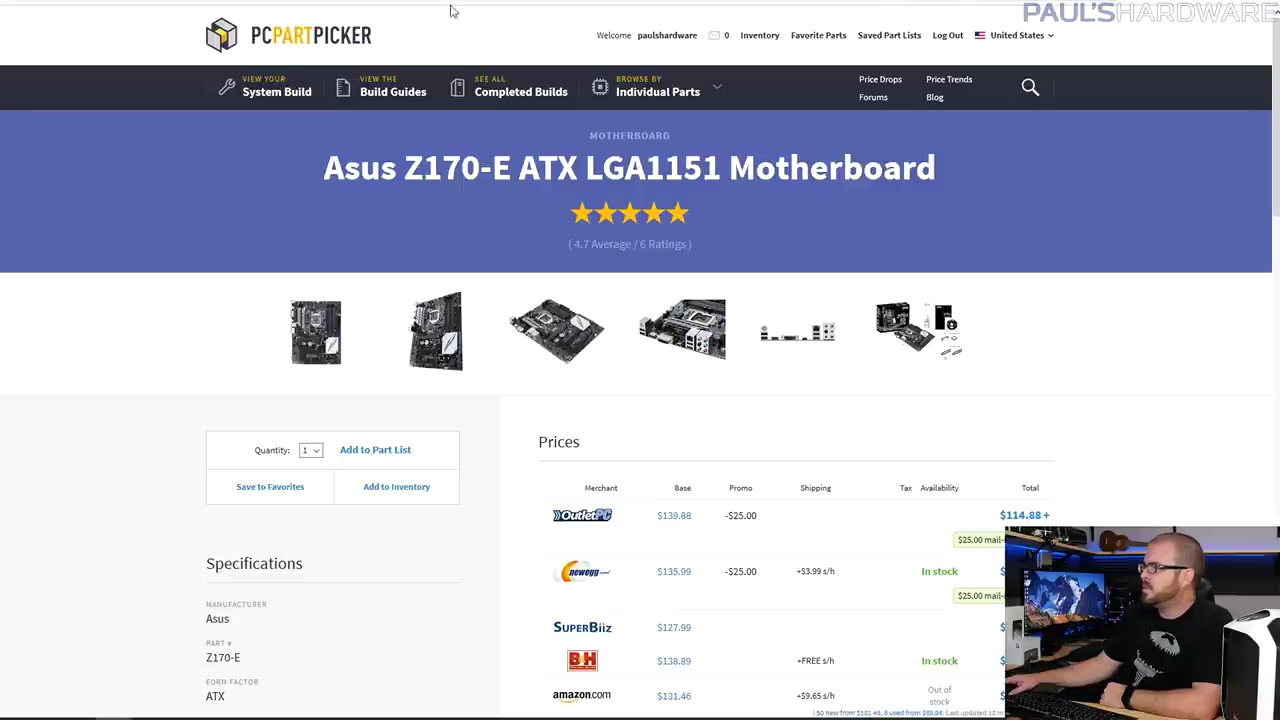
- Switch to the Asus motherboard's Newegg page and view its second product photo
key("ctrl+Tab")
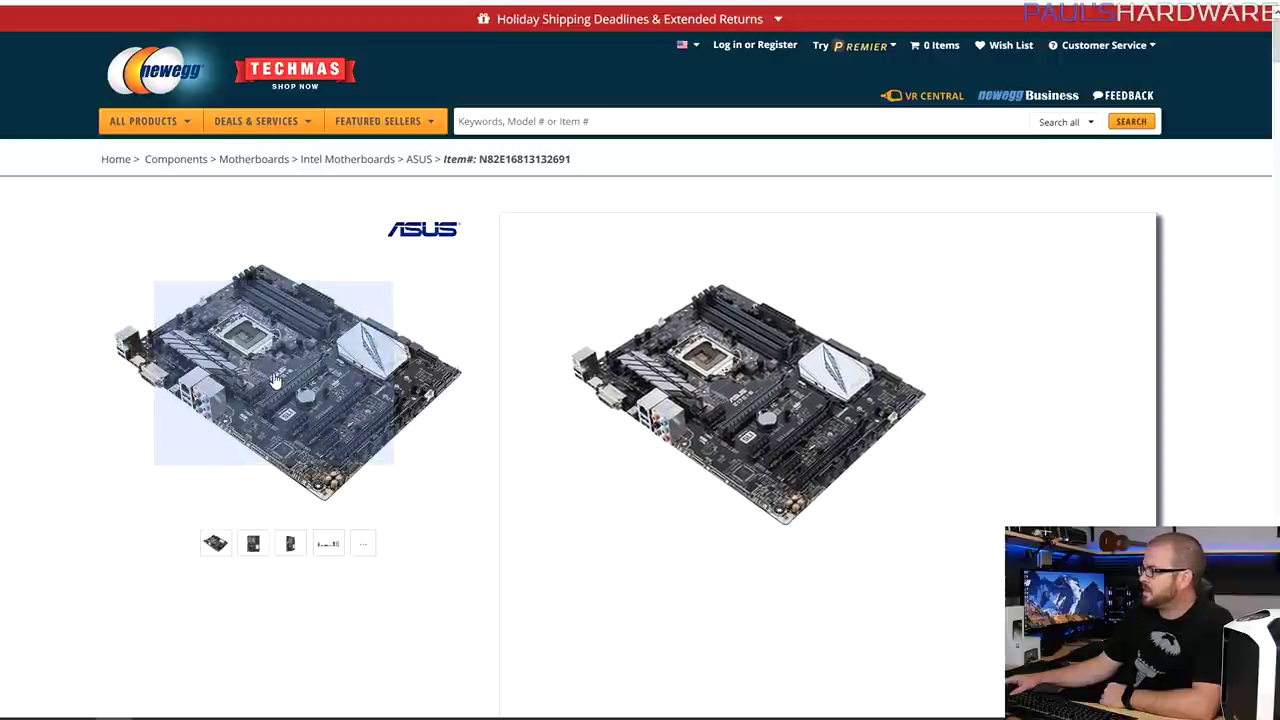
left_click(258, 542)
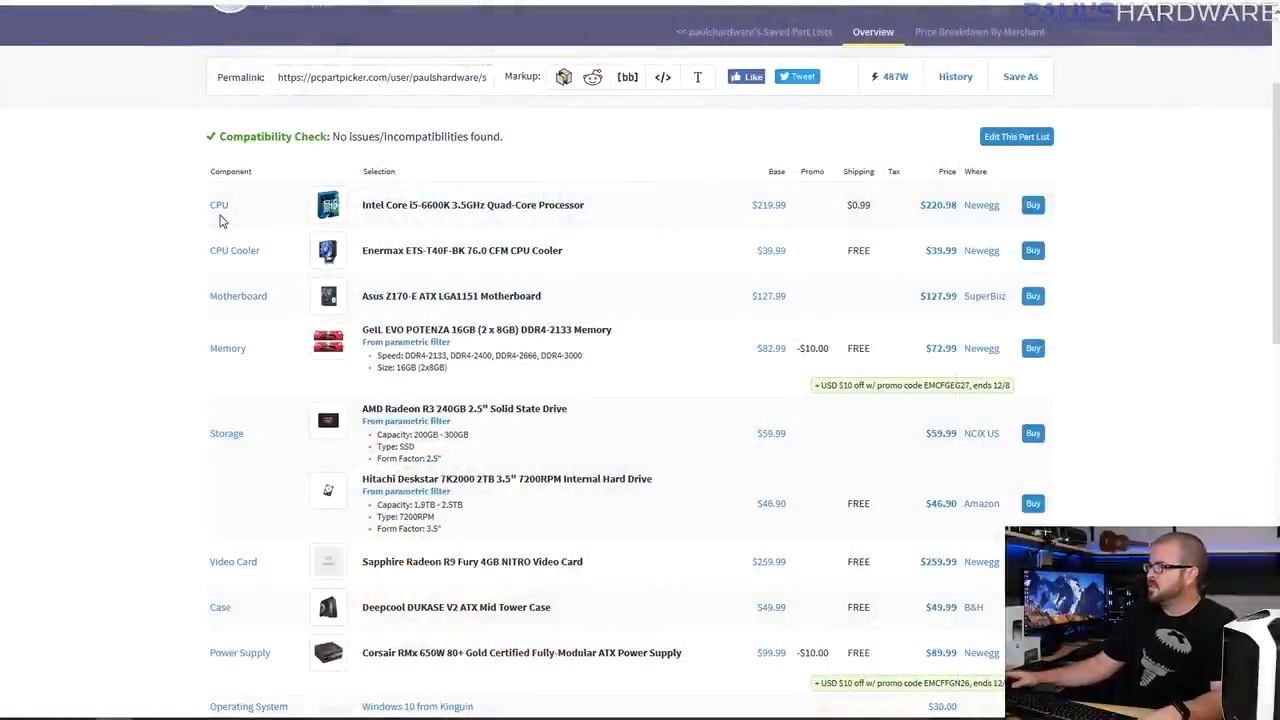
- Return to the $1000 build part list and review the selected components from the top
scroll(69, 360, "up", 2)
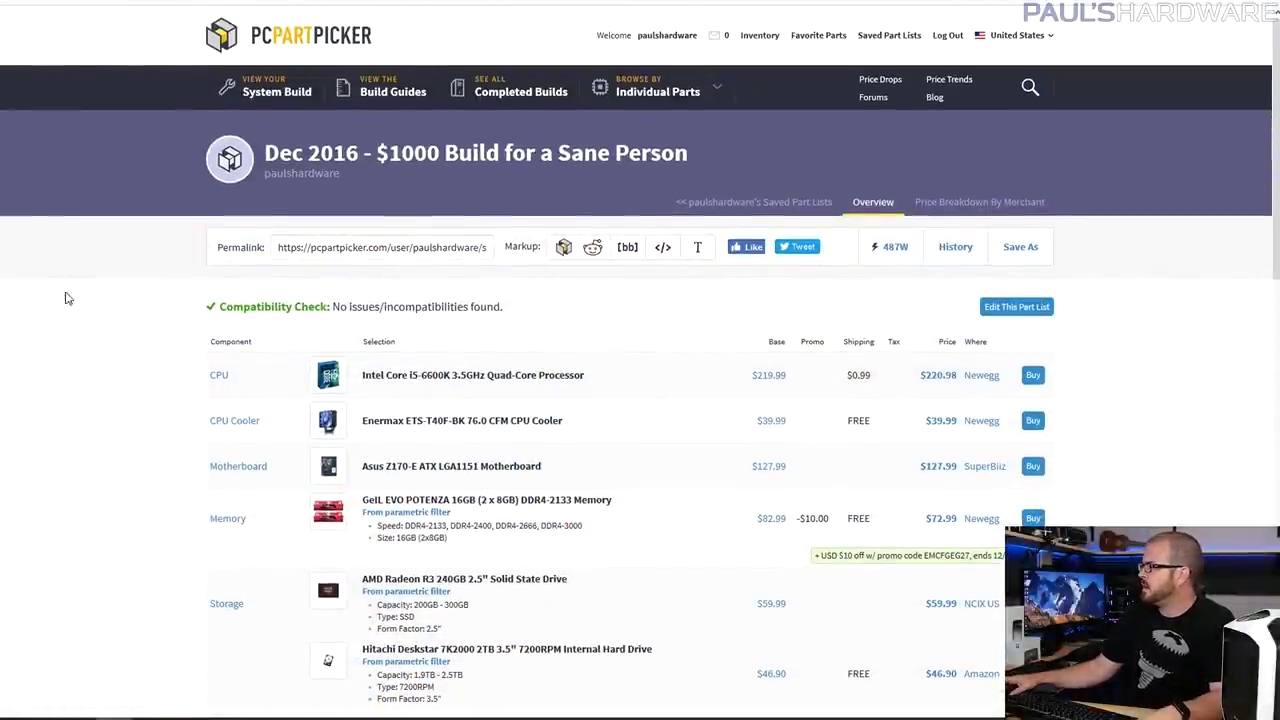
scroll(200, 271, "down", 3)
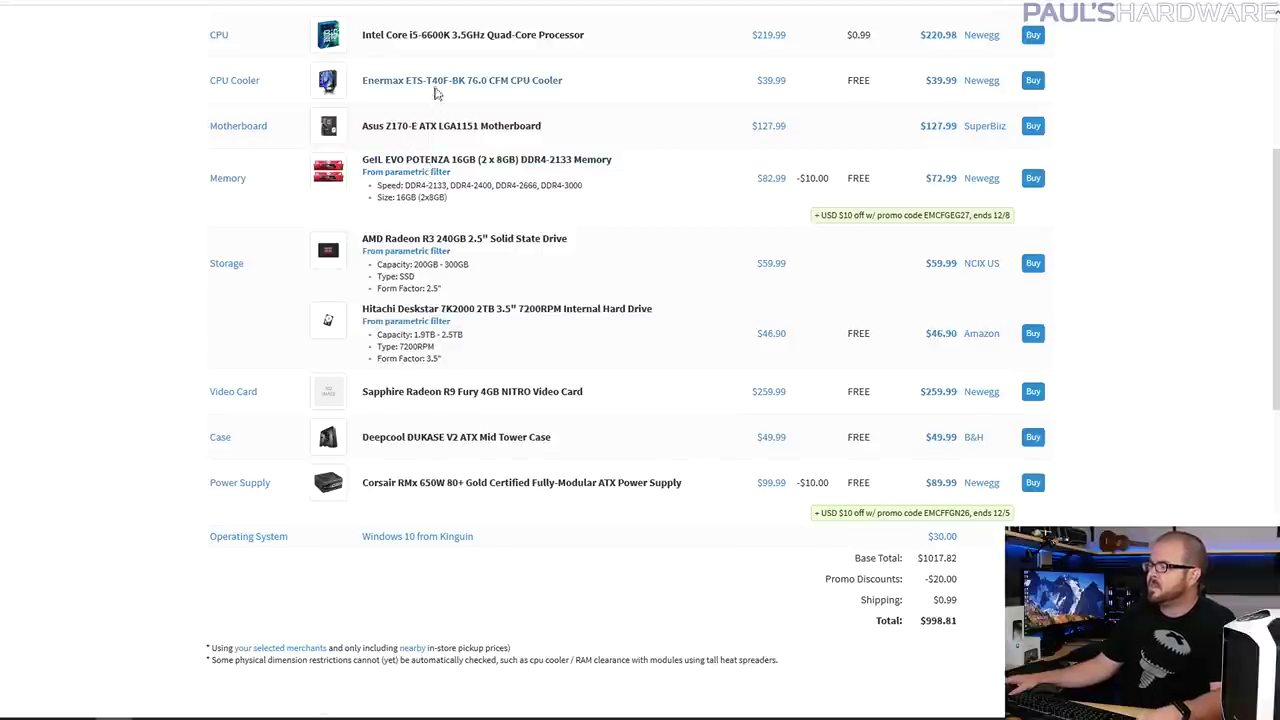
- Open the parametric filter behind the build's memory selection and examine its speed and size criteria
scroll(505, 235, "up", 1)
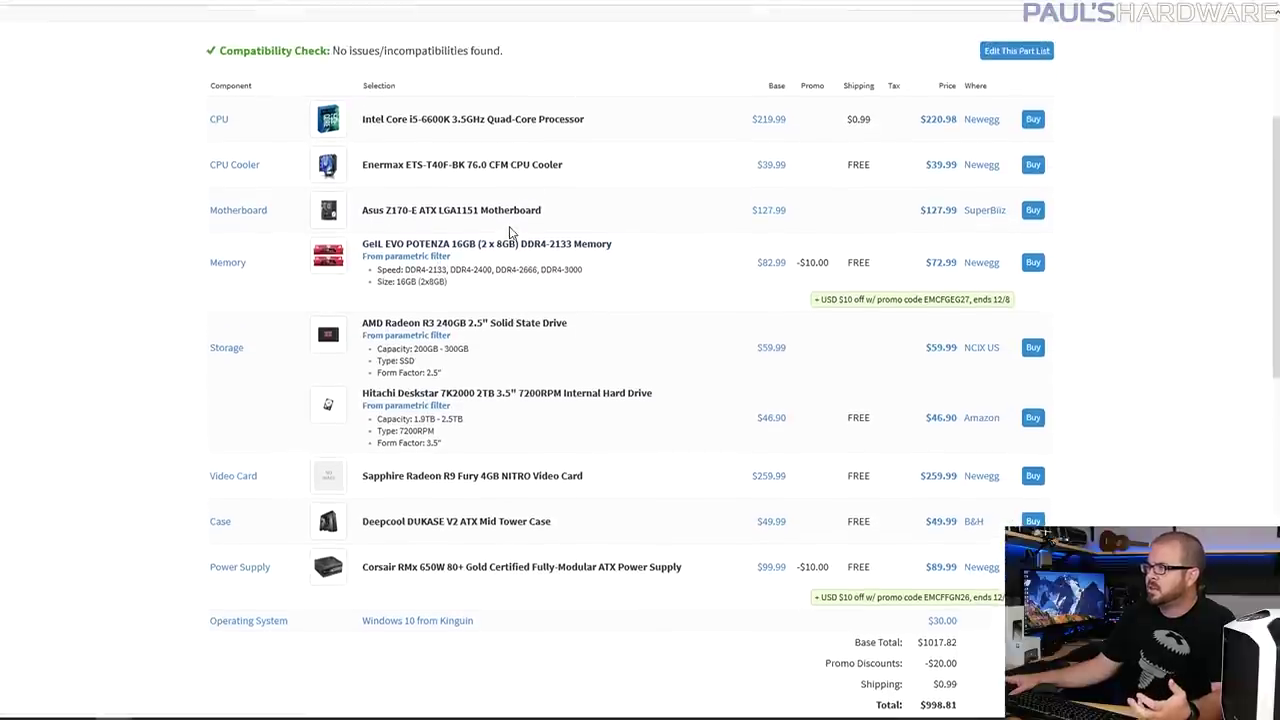
scroll(510, 232, "down", 1)
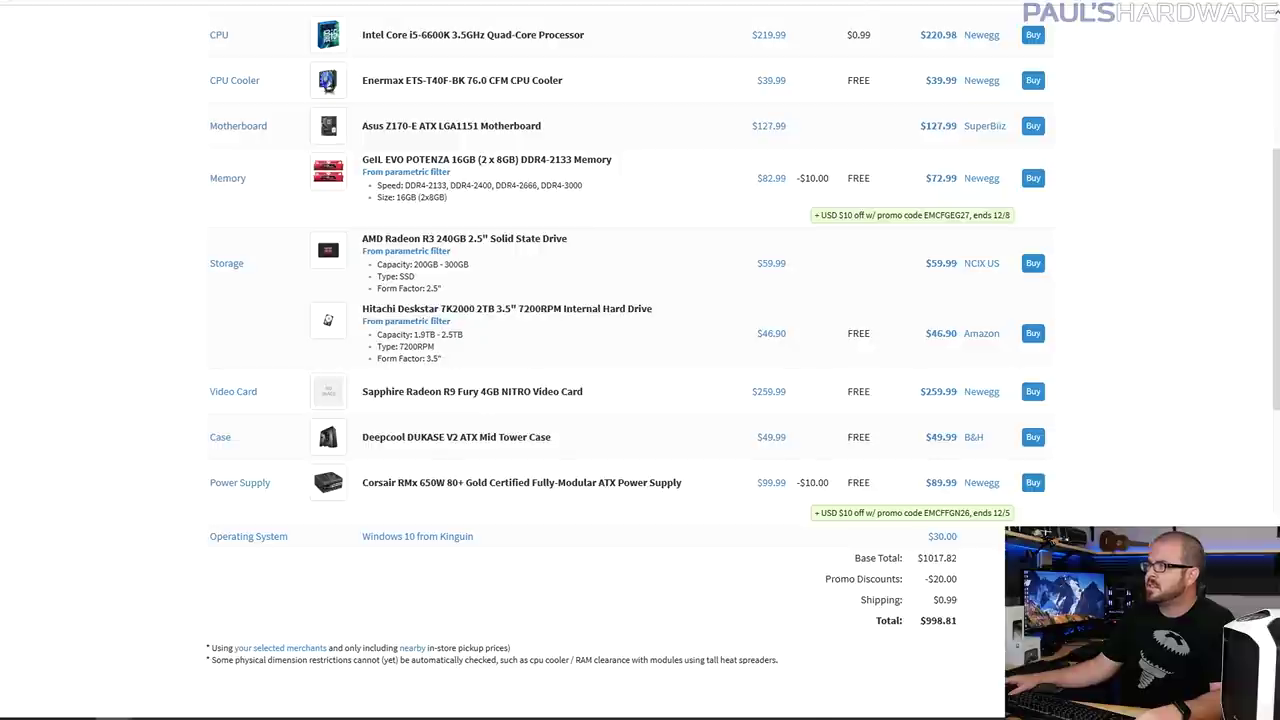
left_click(408, 172)
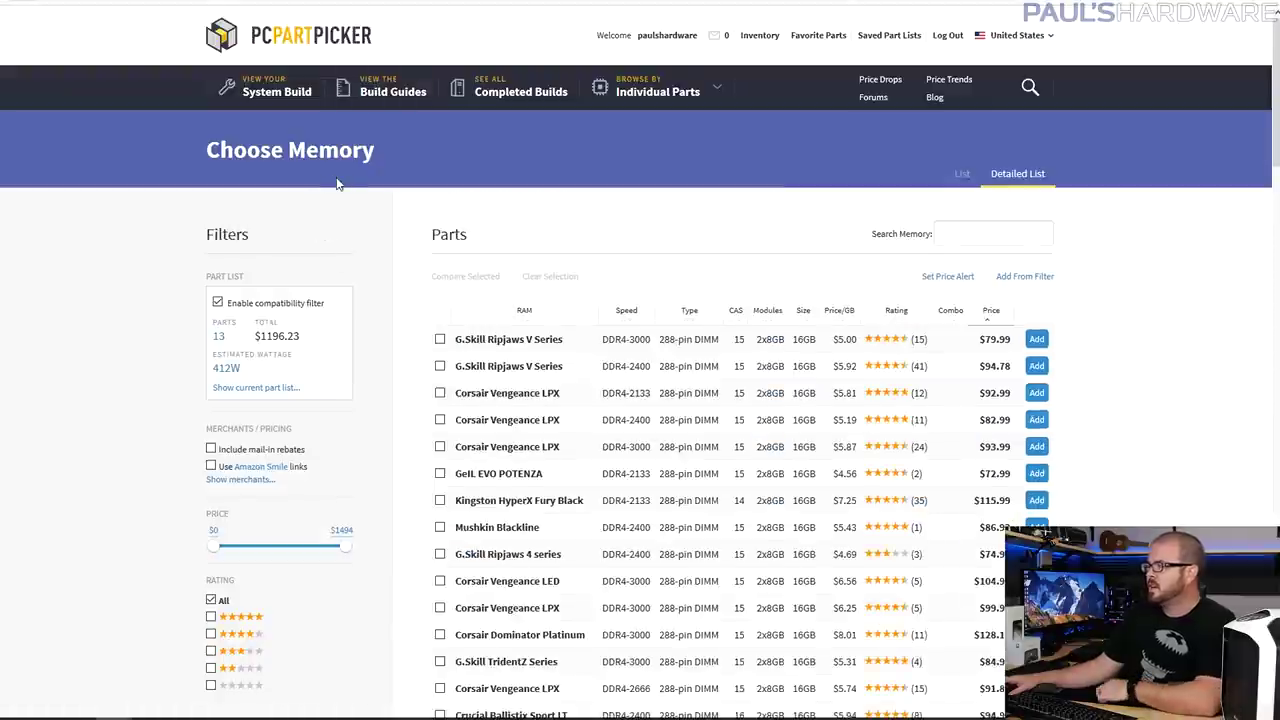
scroll(340, 190, "down", 1)
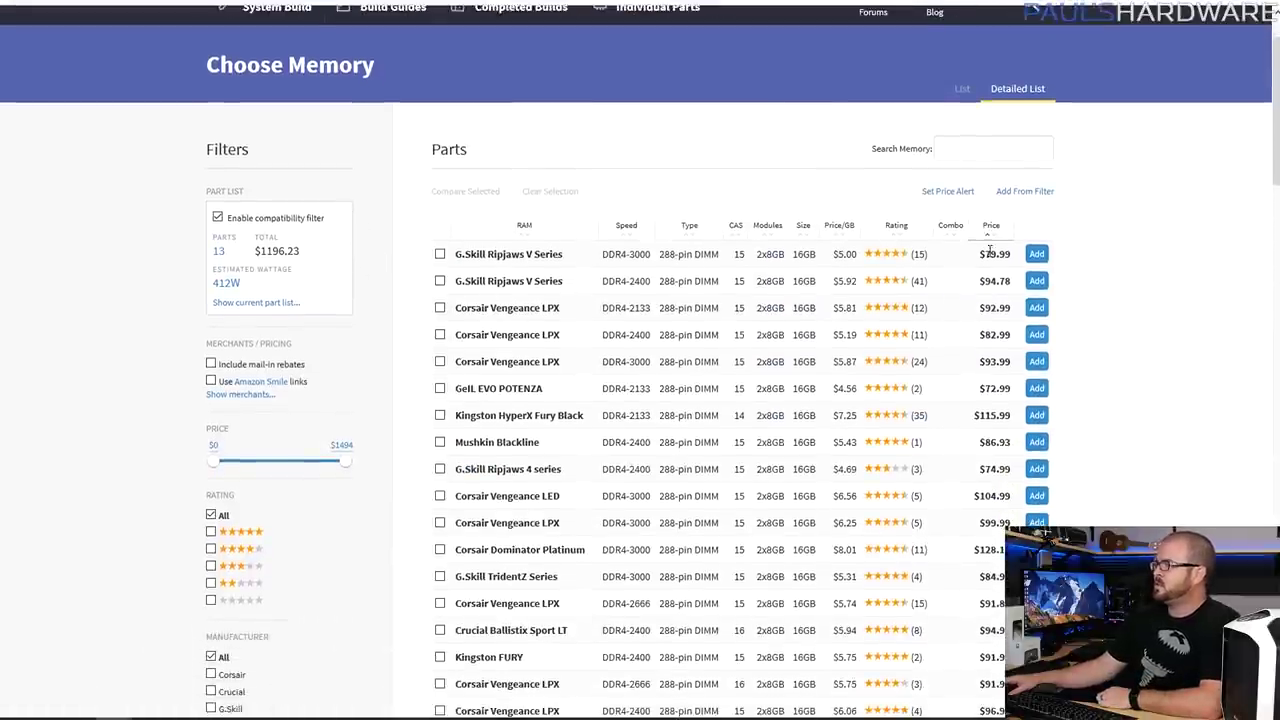
scroll(420, 250, "down", 6)
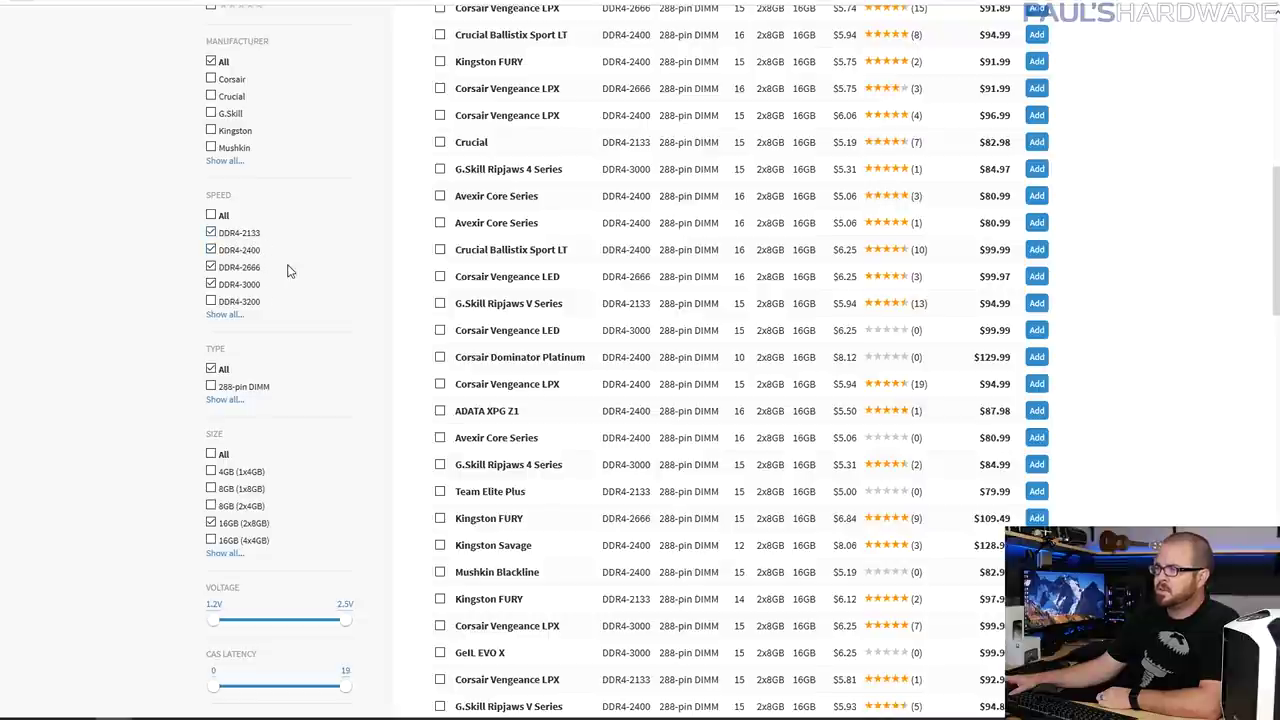
scroll(313, 425, "down", 1)
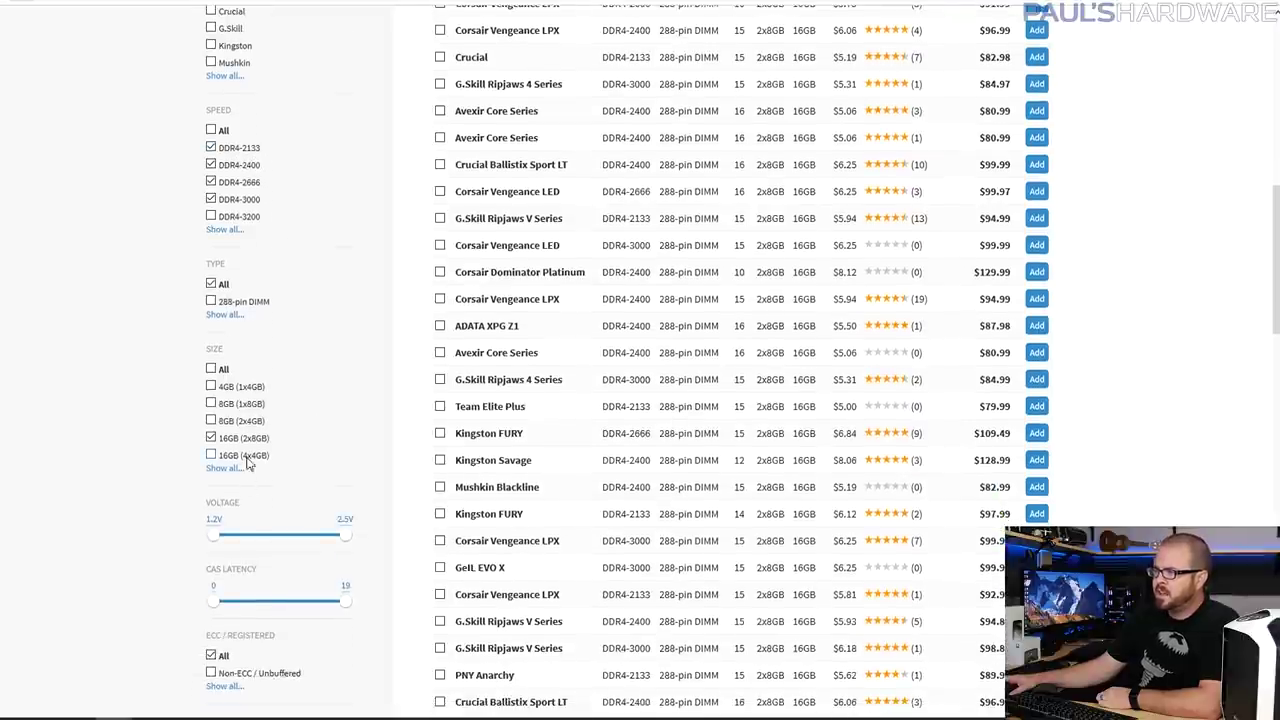
scroll(349, 420, "down", 1)
scroll(392, 350, "up", 7)
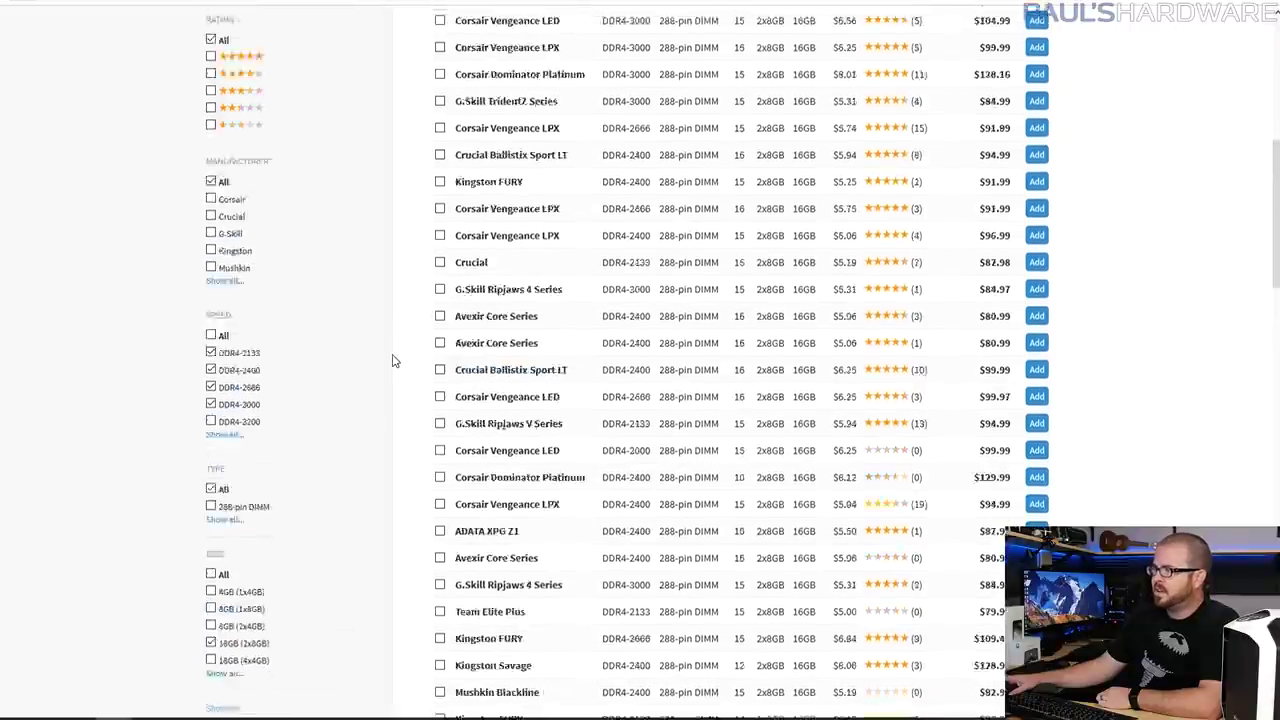
scroll(390, 332, "up", 3)
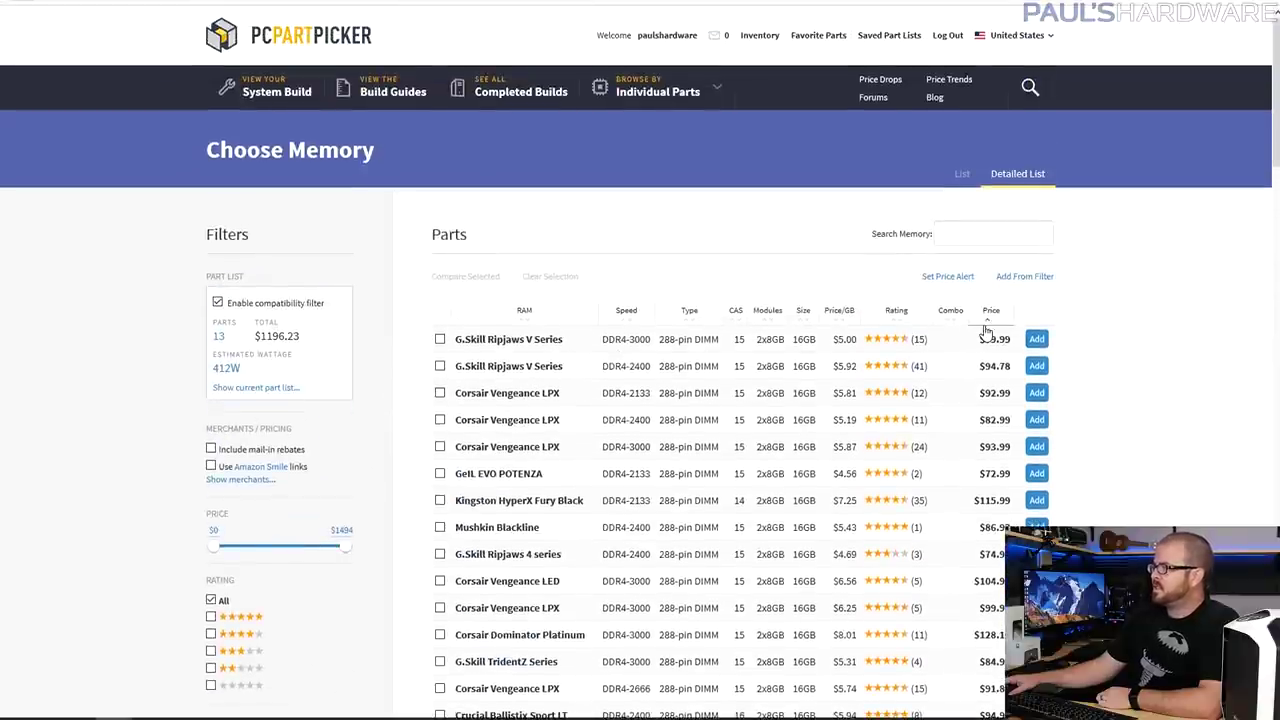
- Sort the memory kits from lowest to highest price and check the GeIL EVO POTENZA DDR4-2133 kit's product page
left_click(992, 312)
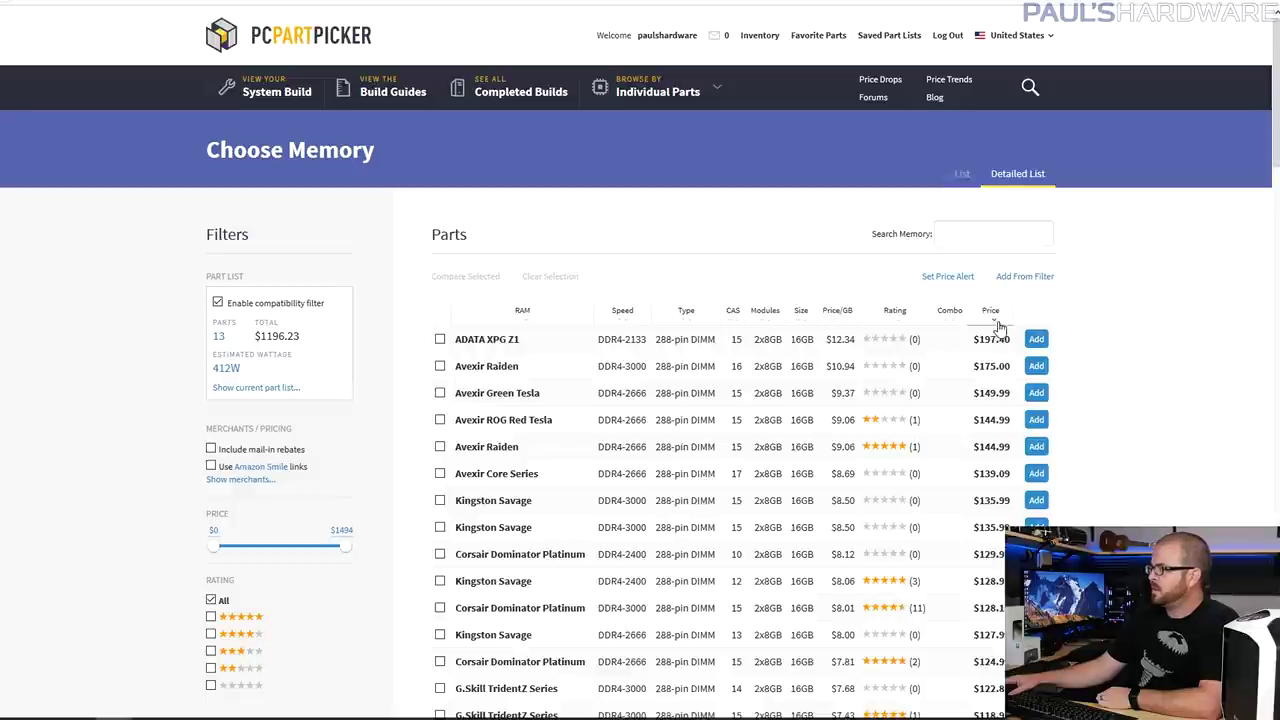
left_click(990, 316)
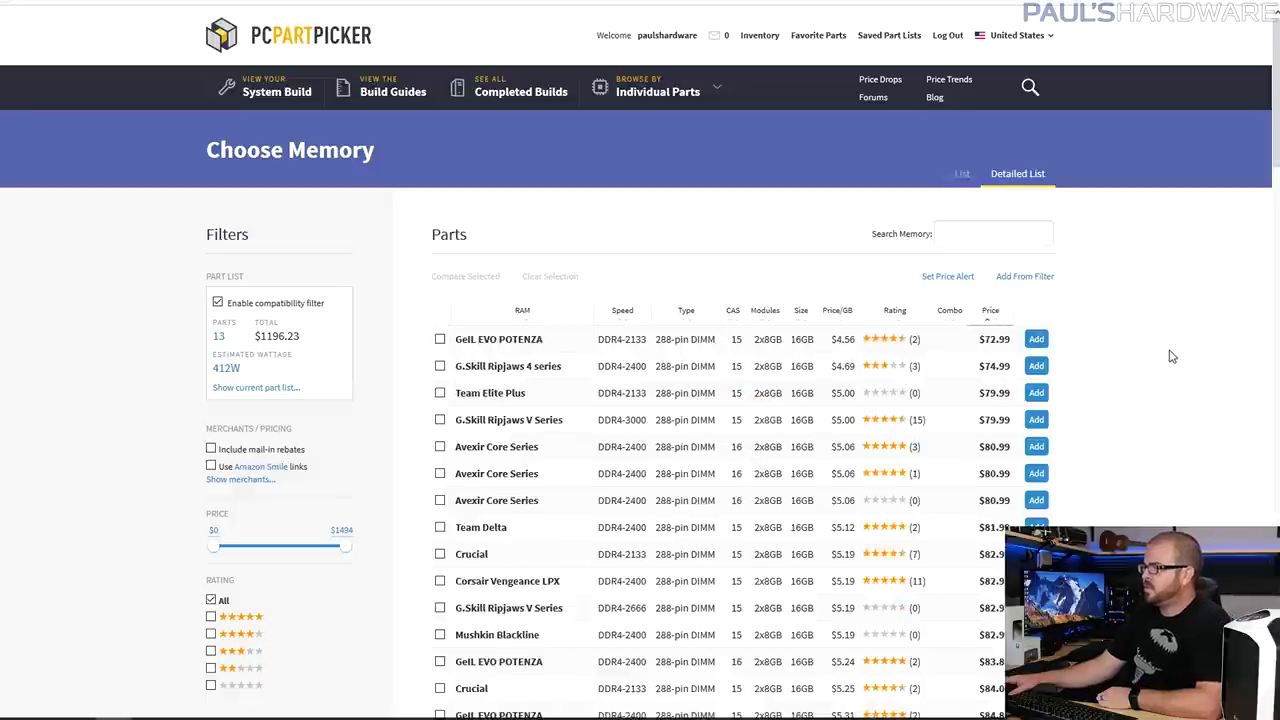
scroll(1172, 356, "down", 3)
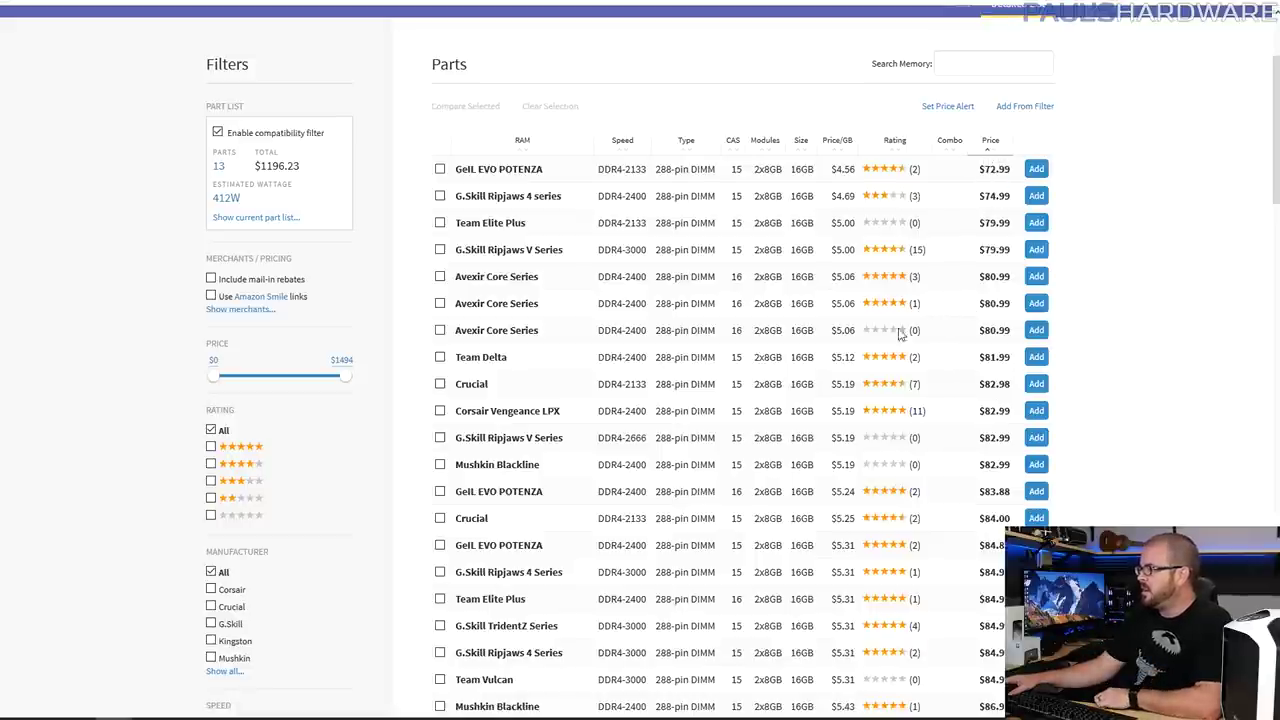
left_click(520, 170)
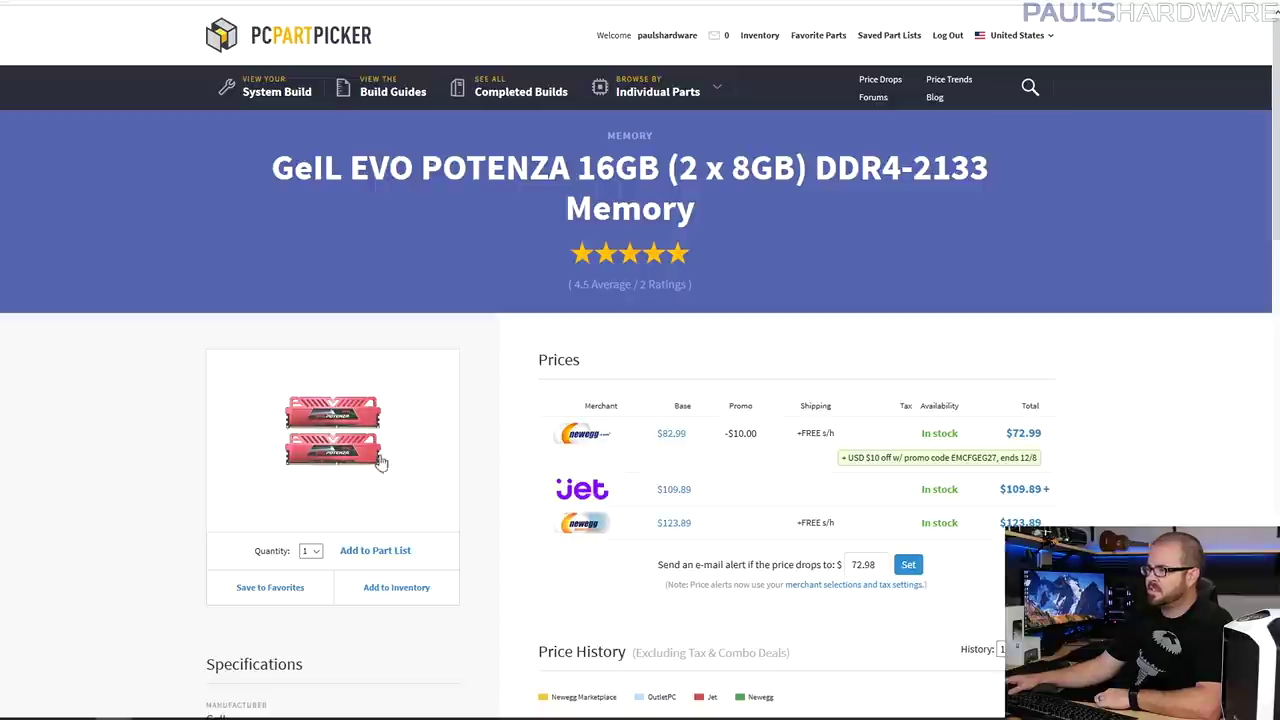
key("alt+Left")
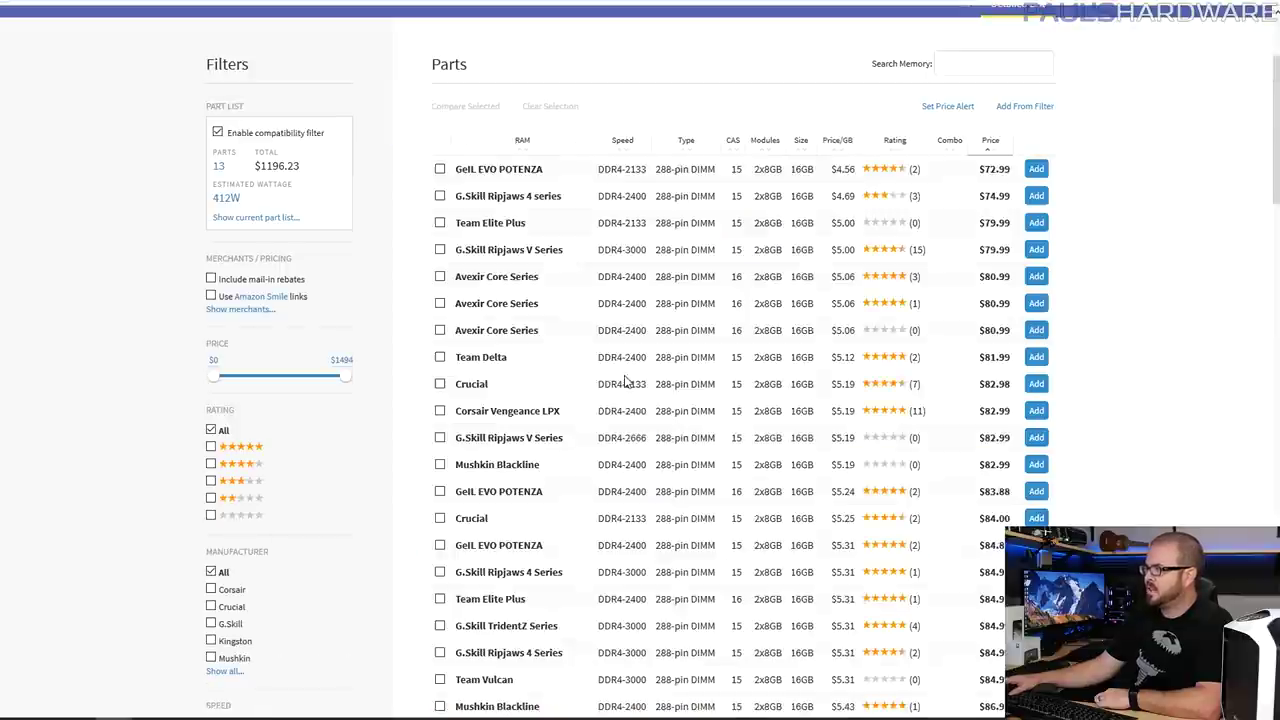
- Check the merchant prices of the Mushkin Blackline 16GB DDR4-2400 memory and return to the memory list
scroll(720, 287, "down", 1)
left_click(512, 387)
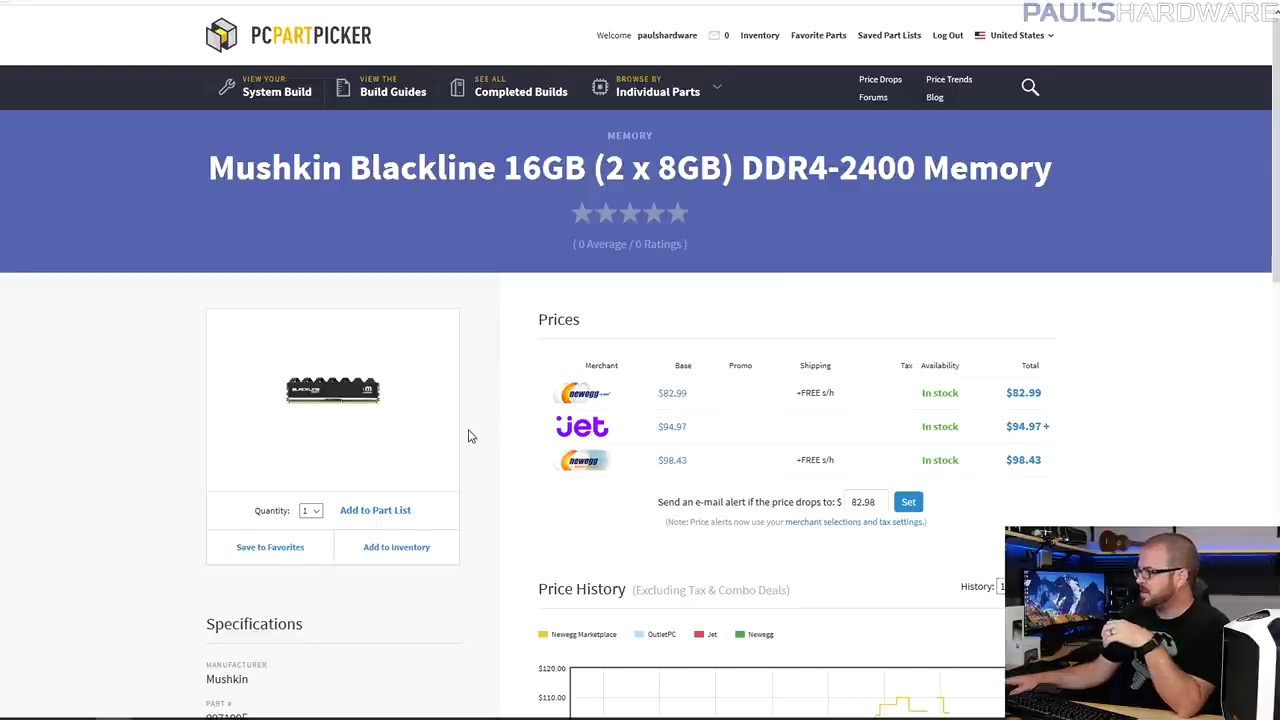
scroll(471, 434, "down", 1)
scroll(484, 401, "up", 1)
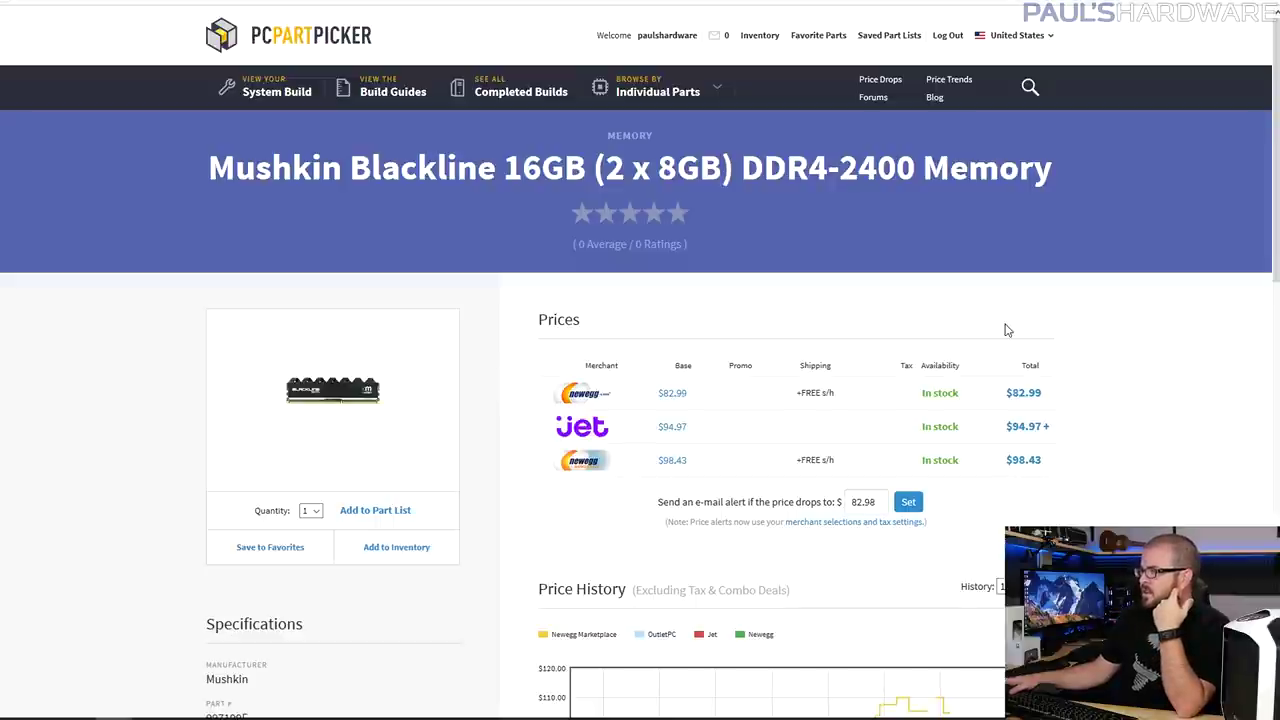
key("alt+Left")
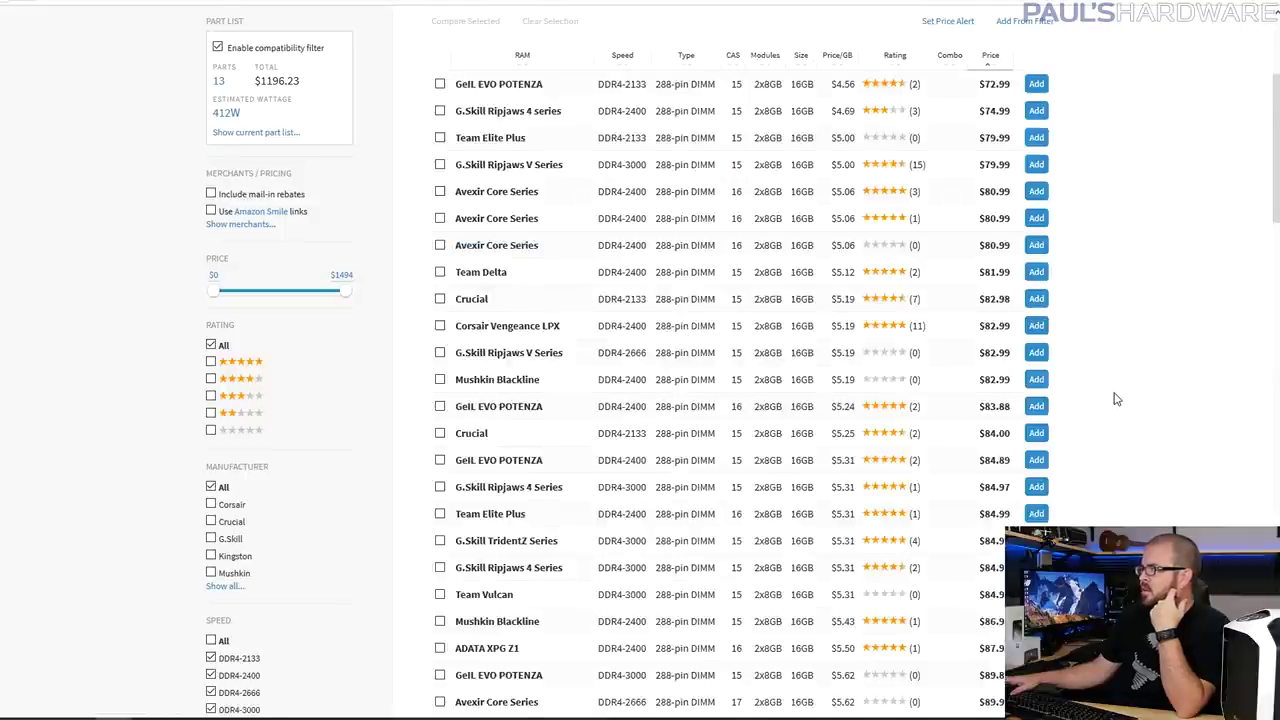
- Highlight the DDR4-3000 speed of the G.Skill Ripjaws V Series kit in the memory list
scroll(1115, 400, "up", 1)
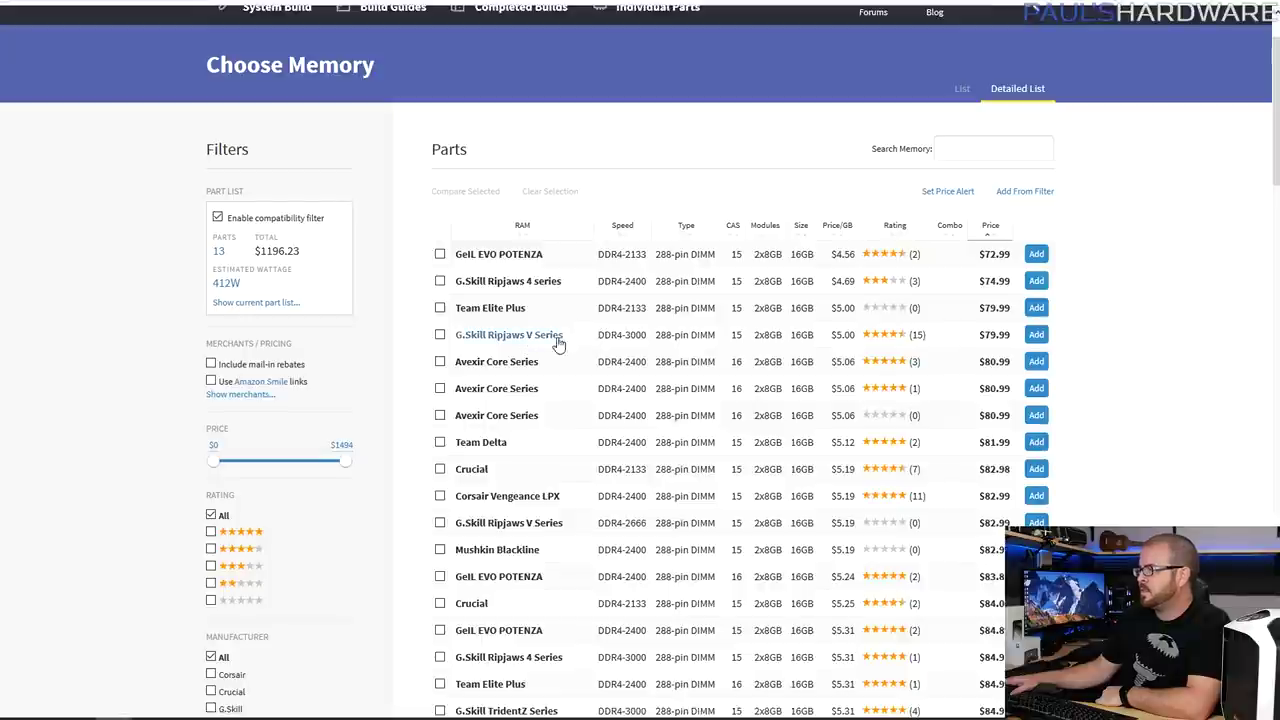
left_click_drag(655, 338, 605, 328)
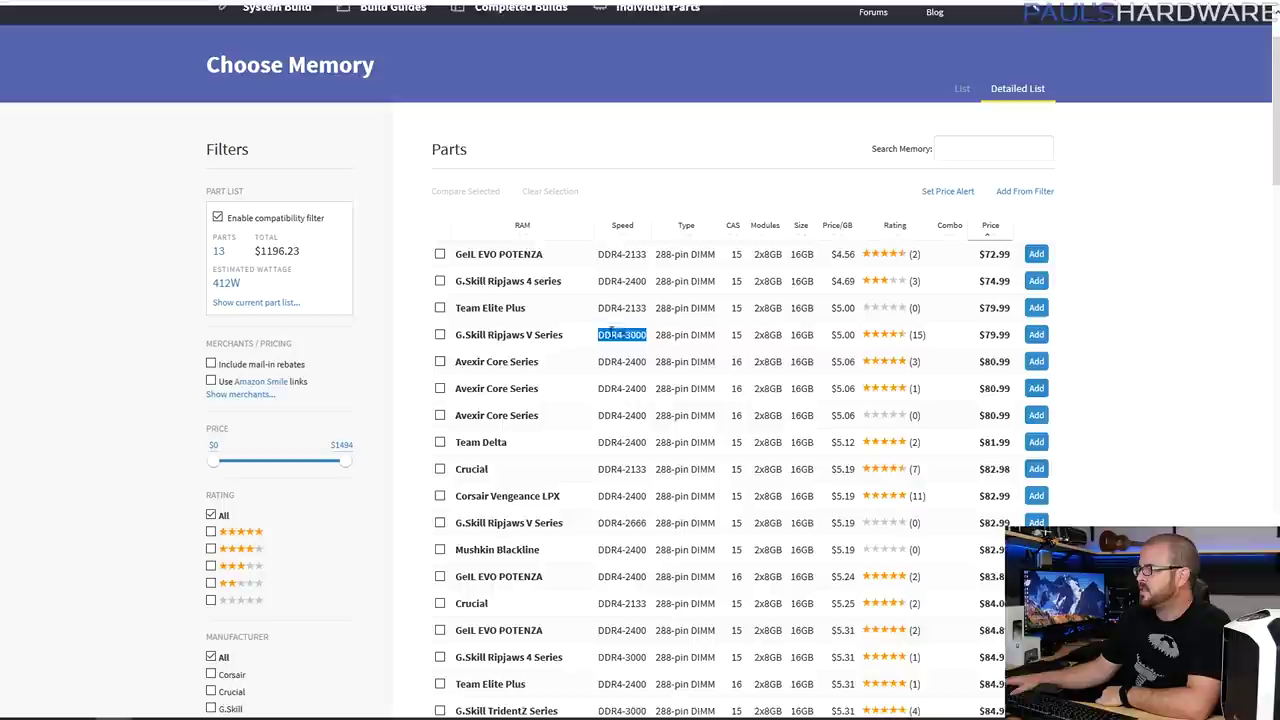
left_click(618, 333)
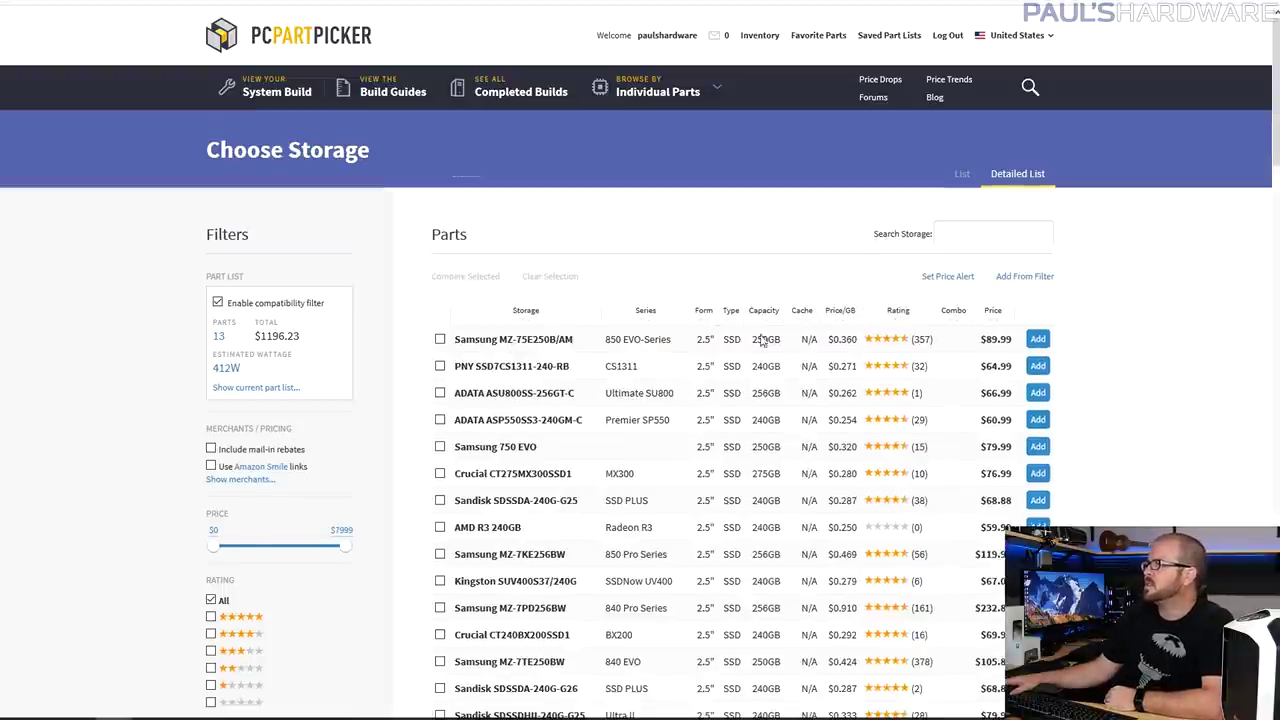
- Sort the filtered 2.5" SSDs from lowest to highest price and compare the cheapest drives
scroll(803, 340, "down", 1)
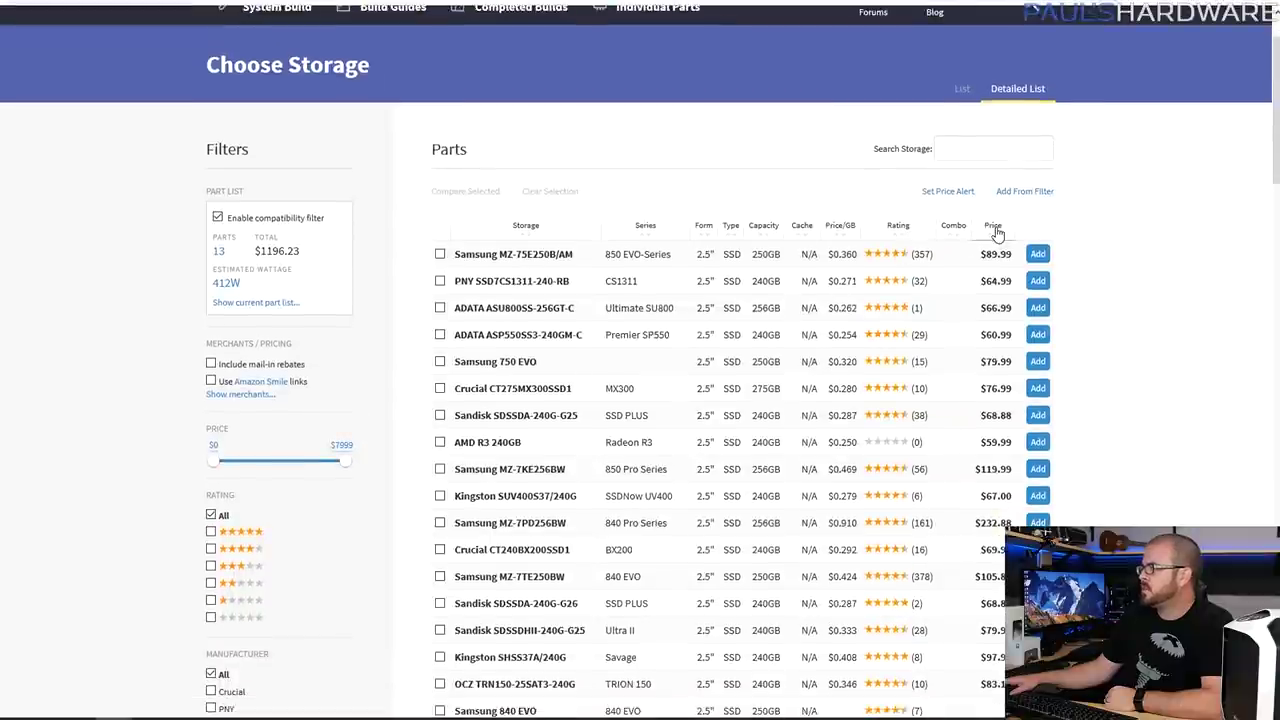
left_click(993, 226)
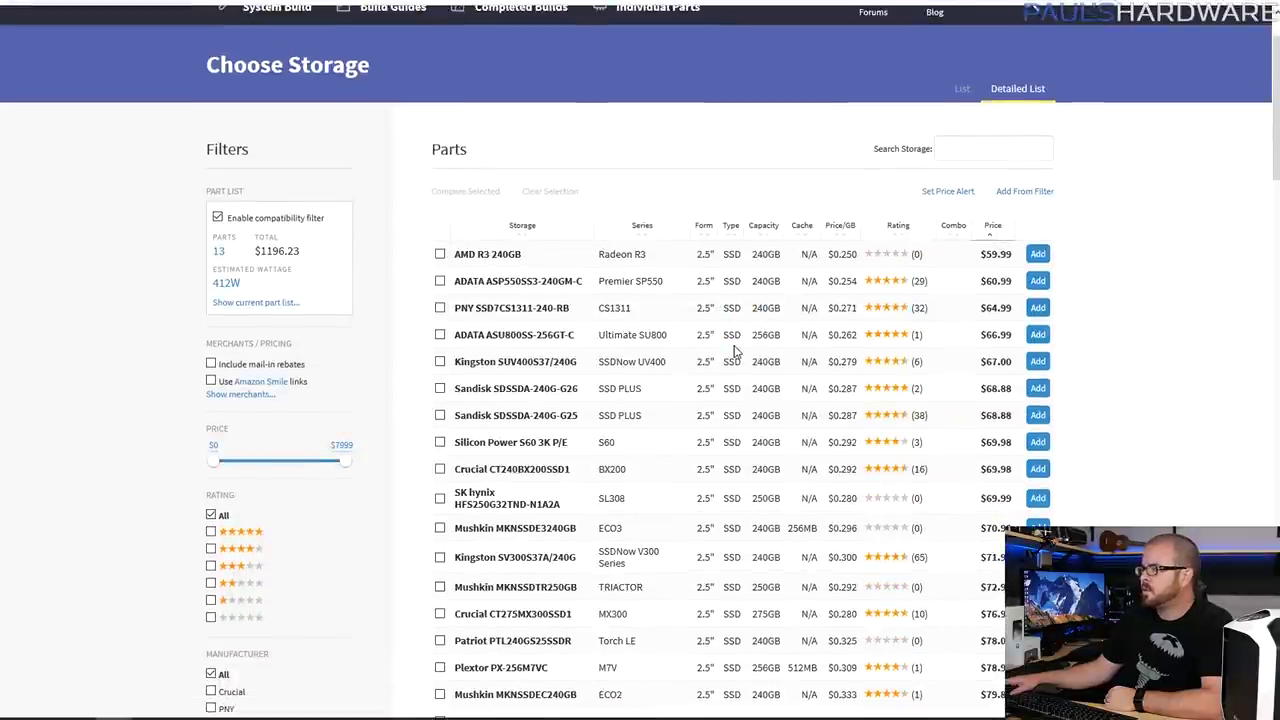
scroll(734, 349, "down", 1)
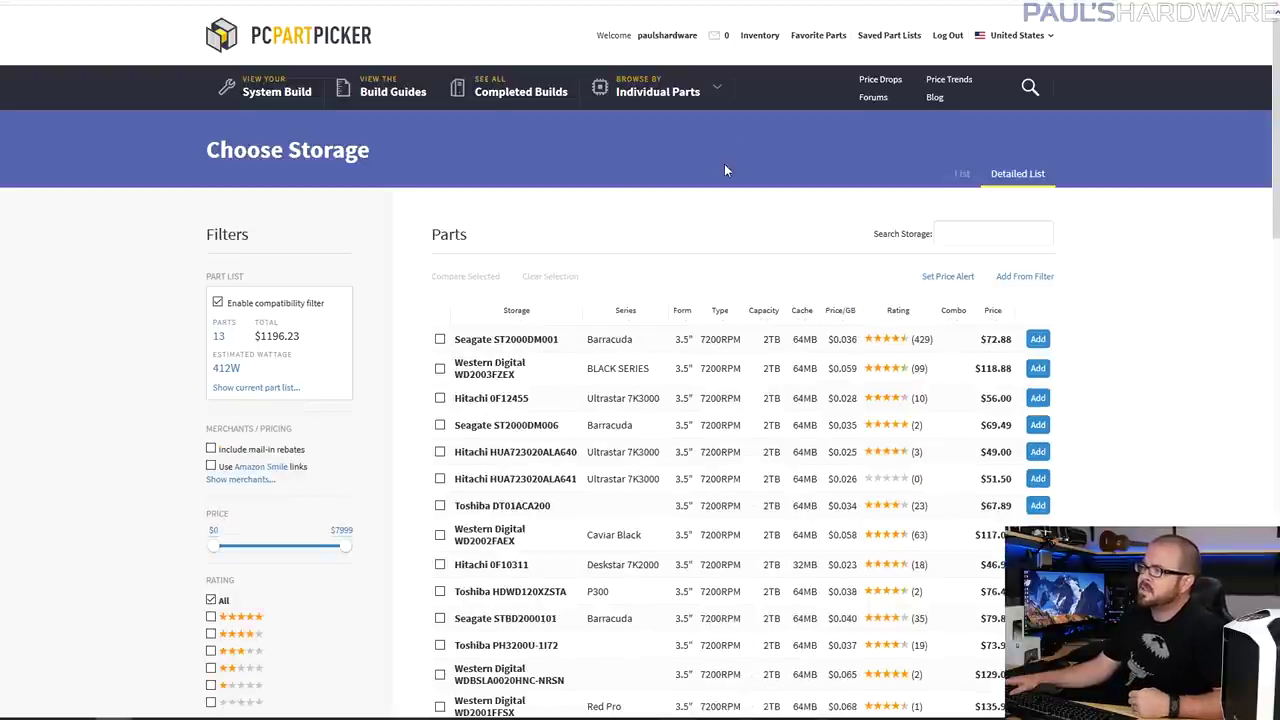
- Review the filtered 2TB 7200RPM hard drives and sort them from lowest to highest price
scroll(724, 170, "down", 2)
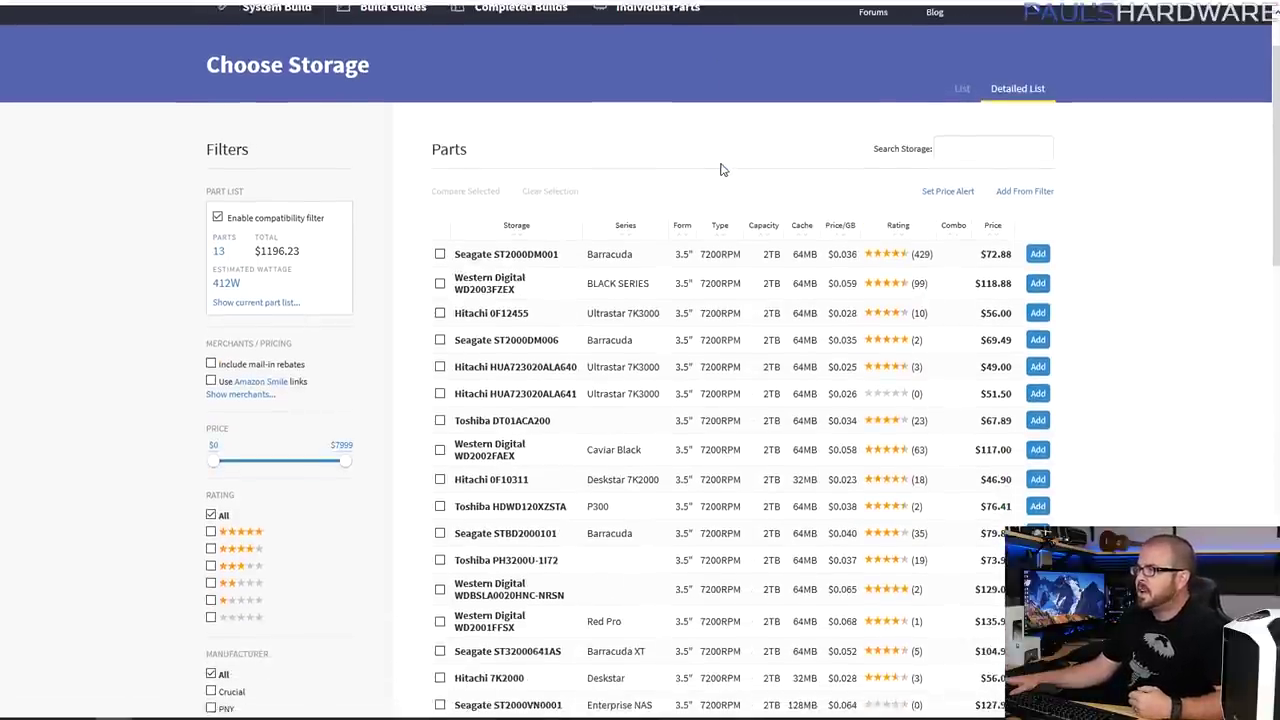
scroll(724, 170, "up", 2)
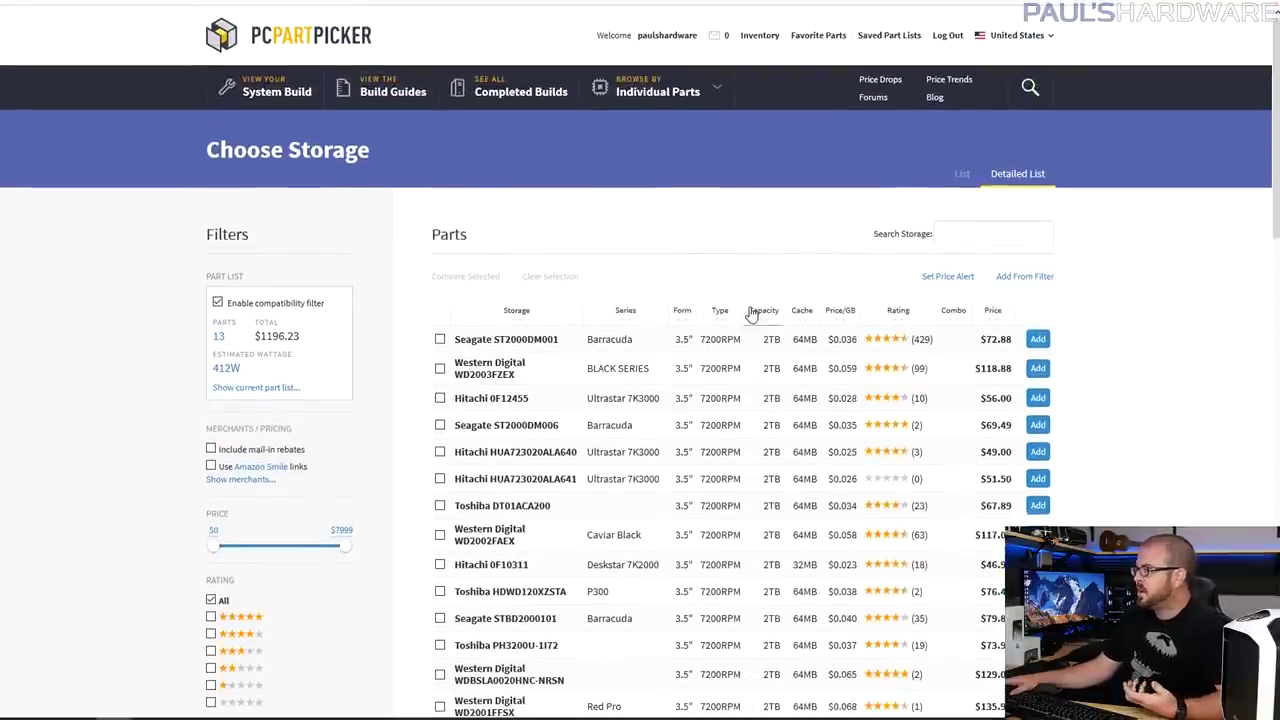
scroll(865, 265, "down", 1)
scroll(865, 265, "down", 1)
left_click(988, 230)
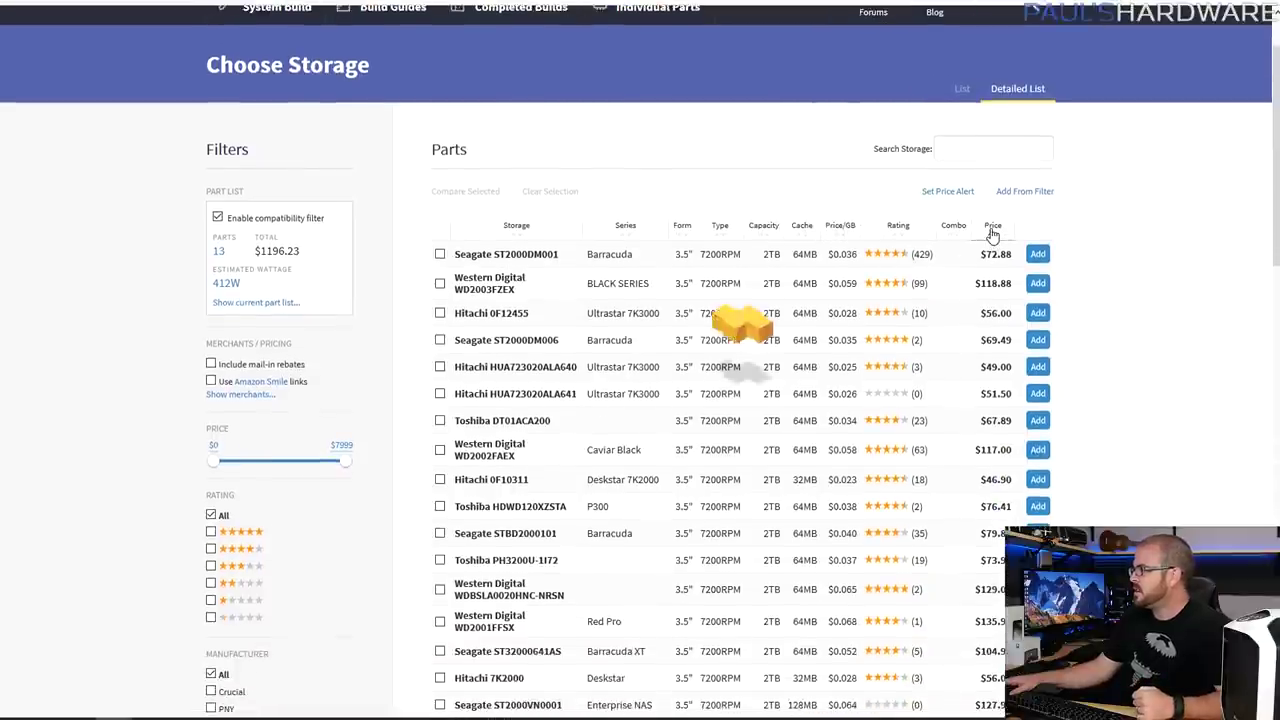
- Compare the price-sorted 2TB hard drives with the Hitachi Deskstar 7K2000
scroll(1068, 257, "down", 2)
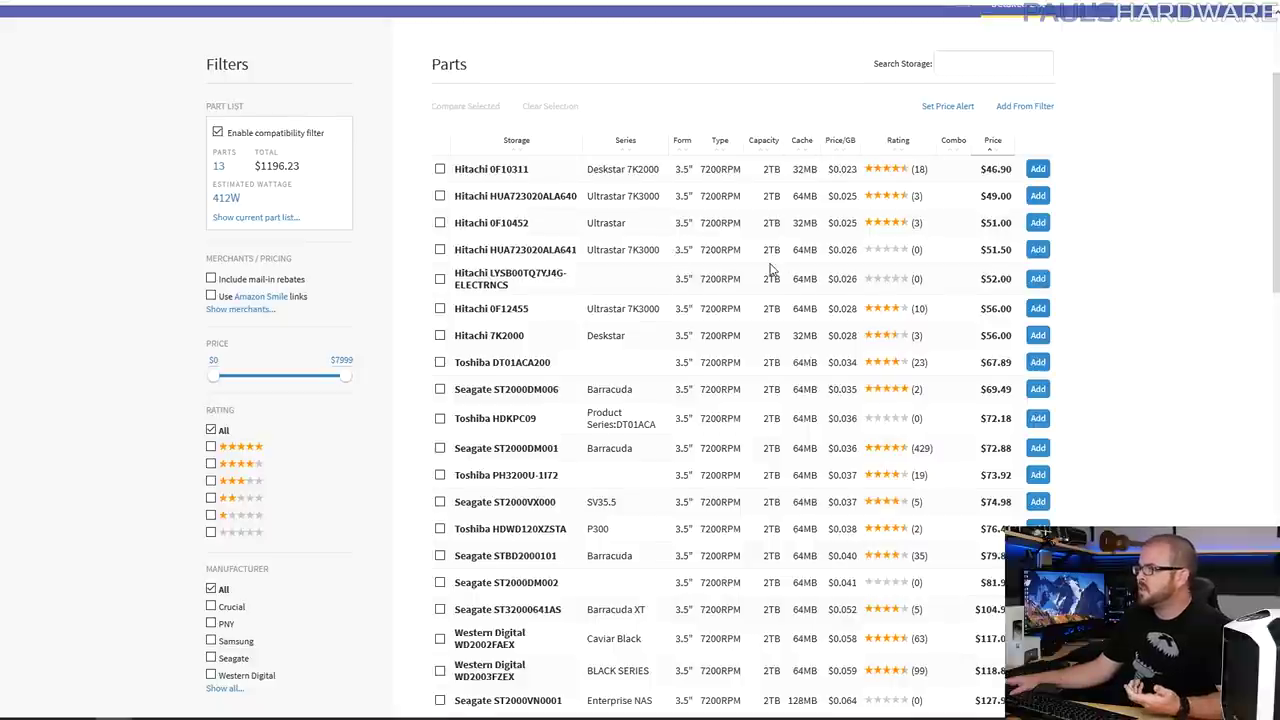
scroll(770, 268, "down", 2)
scroll(760, 265, "up", 4)
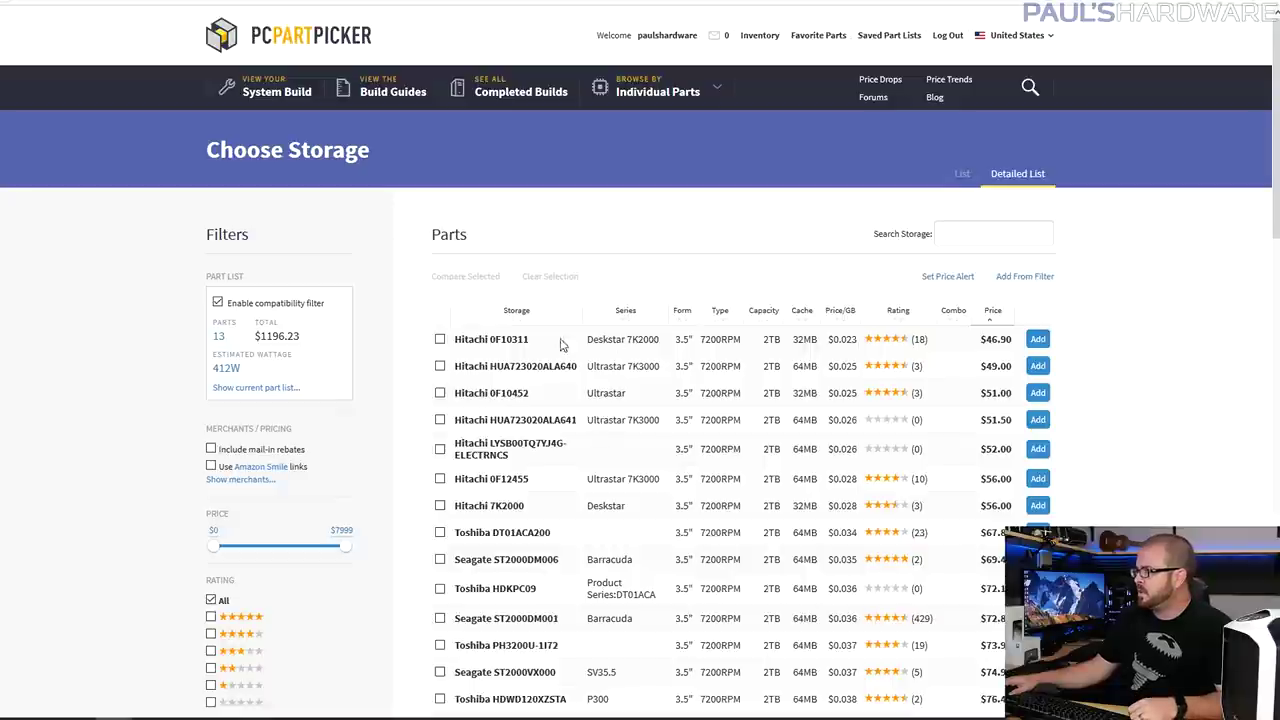
scroll(636, 340, "down", 1)
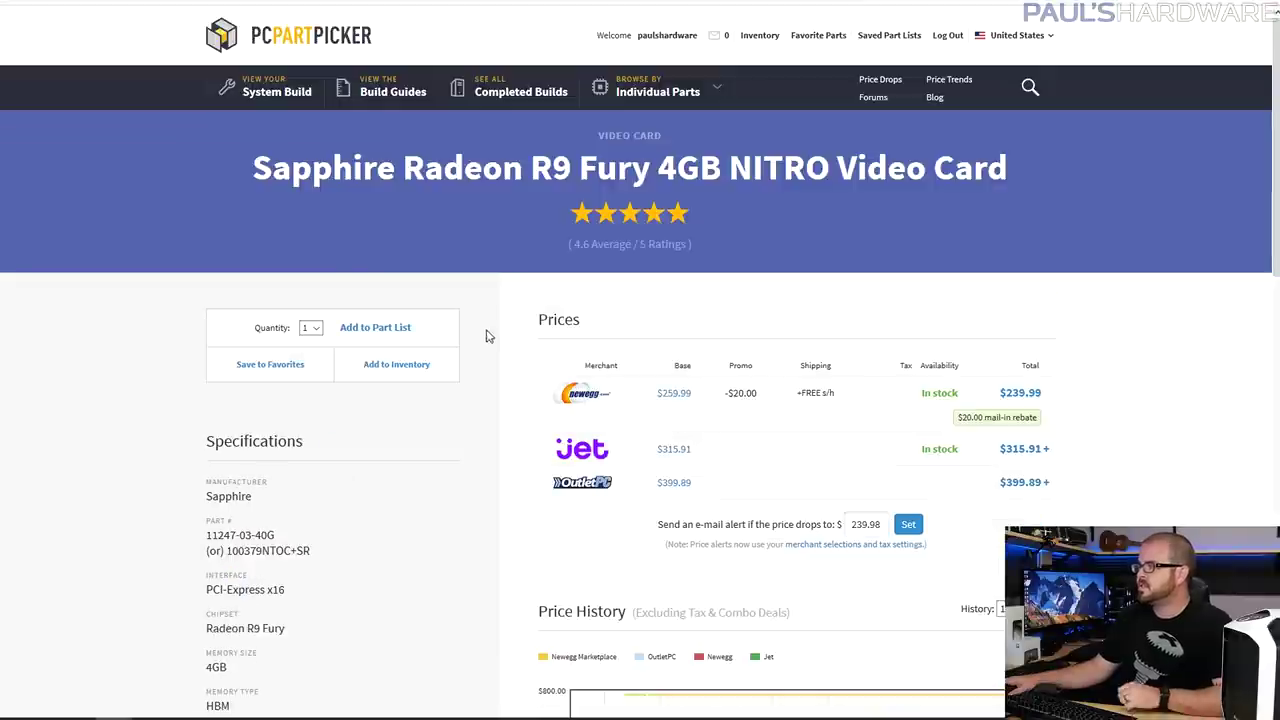
- Check the Sapphire Radeon R9 Fury NITRO's merchant prices and its Newegg sale and rebate details
scroll(480, 349, "down", 1)
scroll(489, 404, "up", 1)
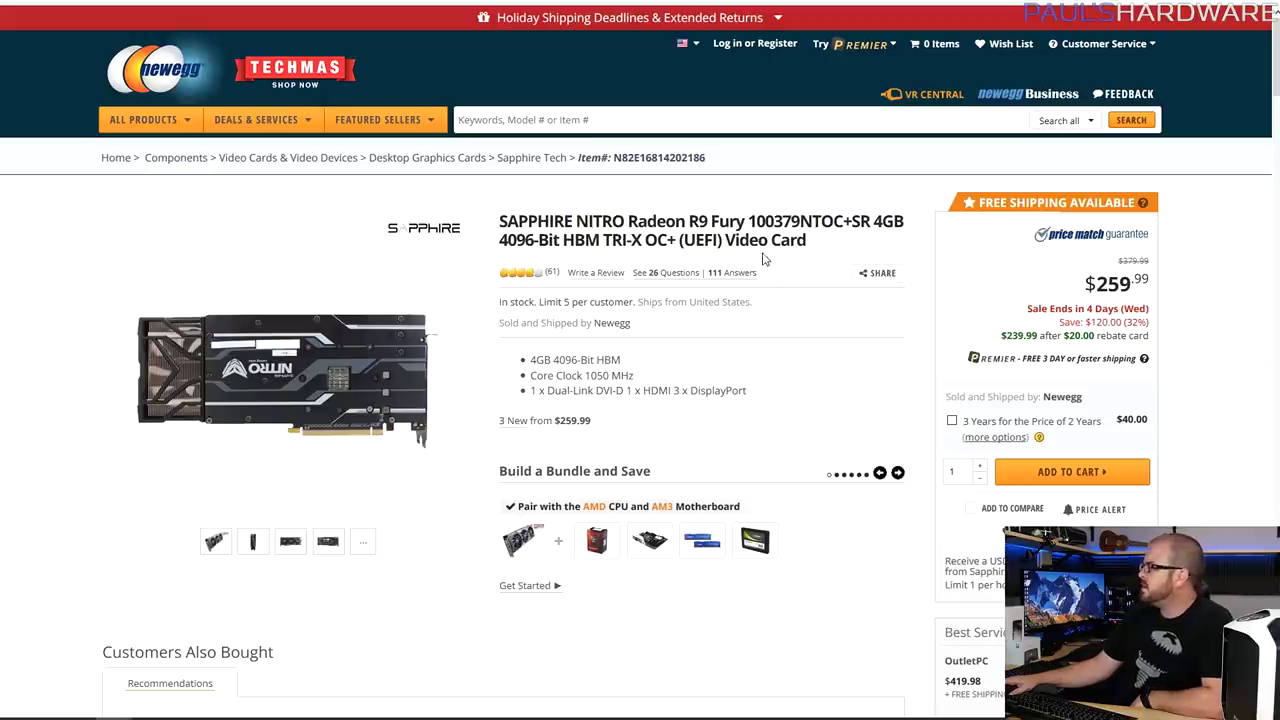
scroll(763, 258, "down", 1)
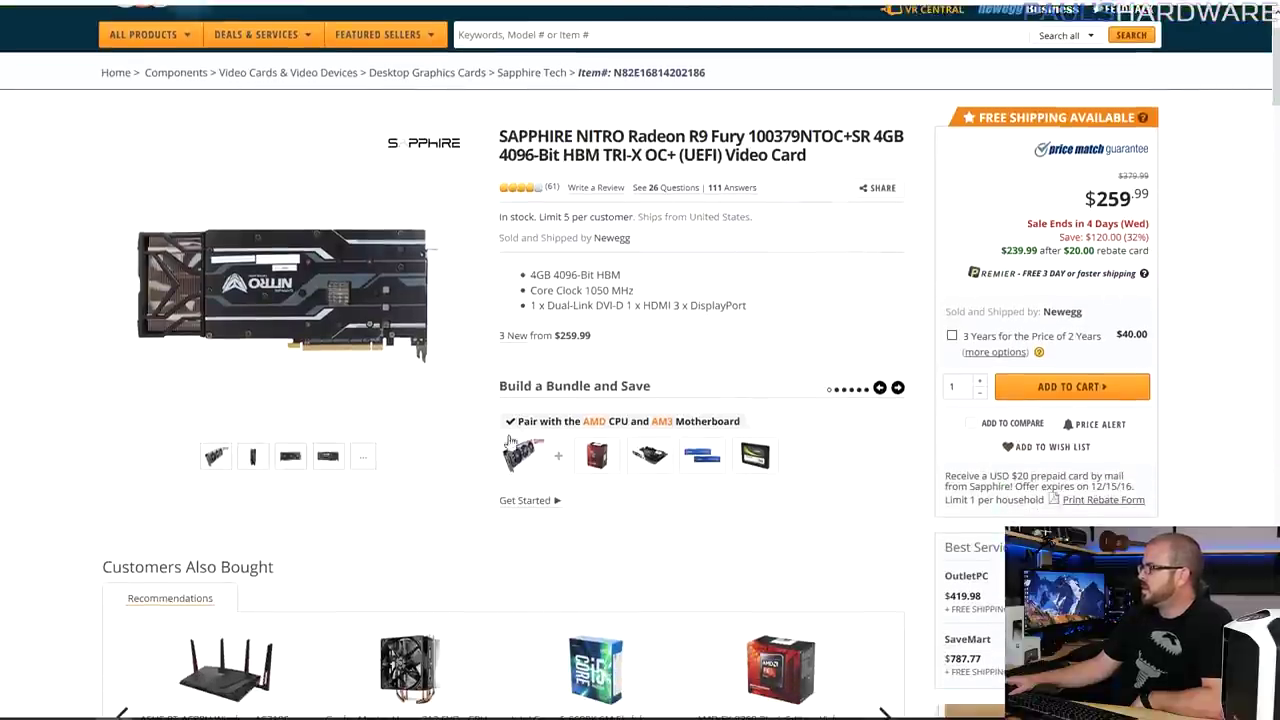
scroll(400, 450, "up", 1)
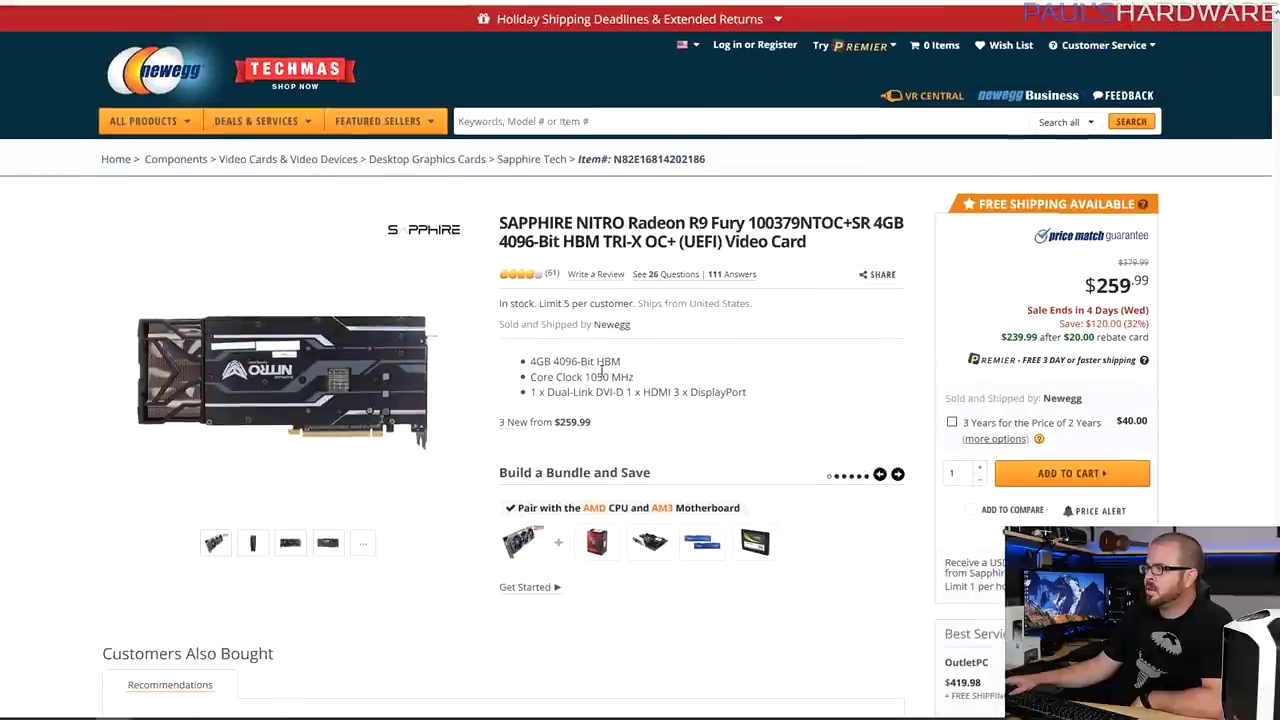
- Browse the Sapphire Radeon R9 Fury's Newegg product photos up to the fourth image and review its listing details
left_click(218, 545)
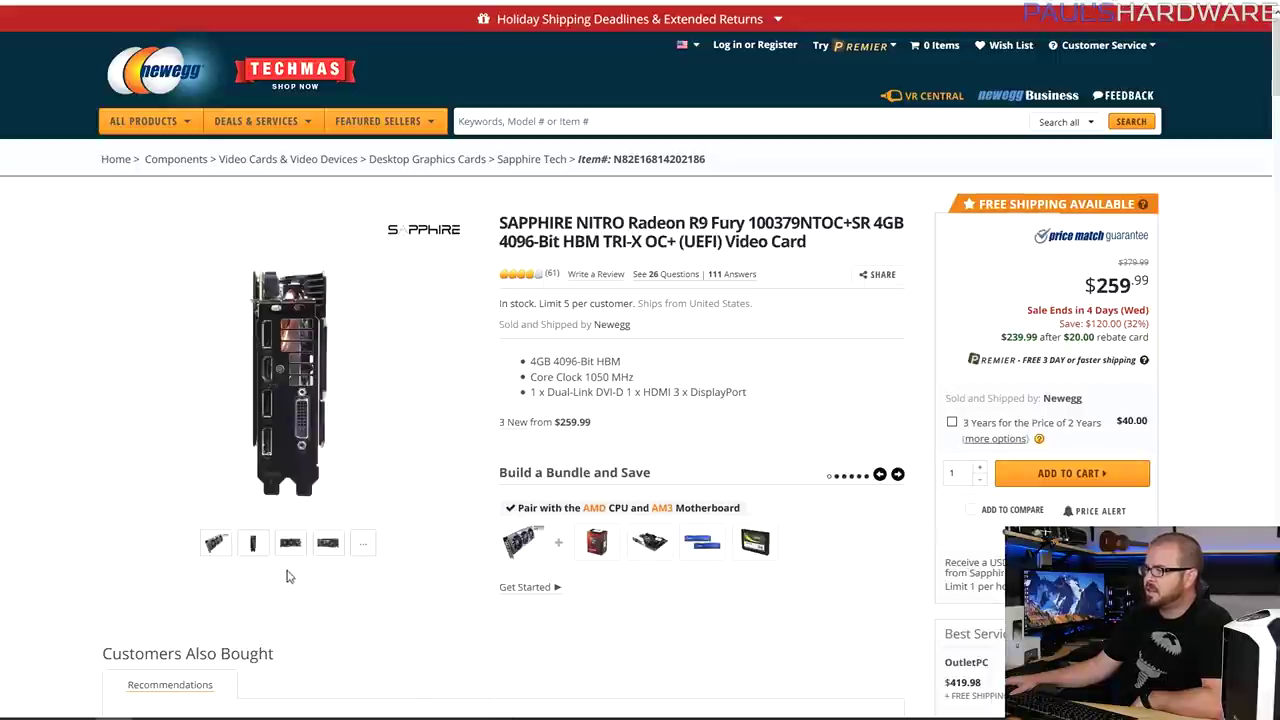
mouse_move(303, 550)
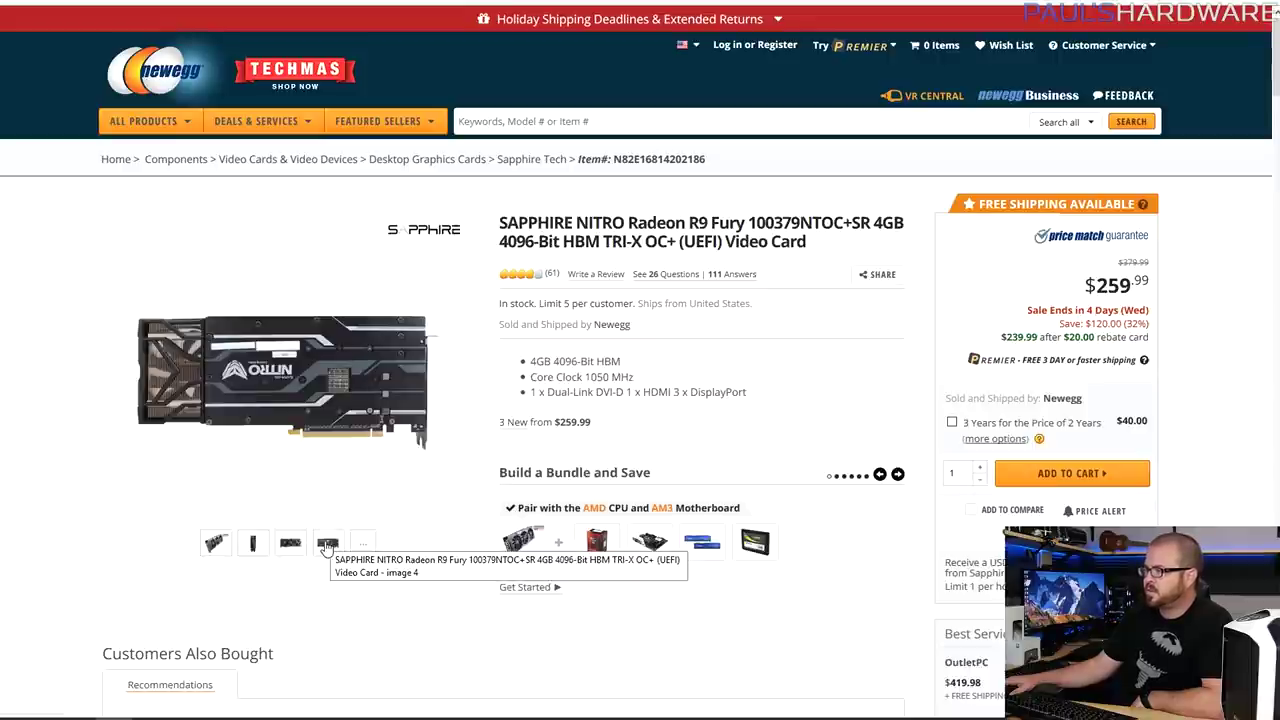
mouse_move(303, 514)
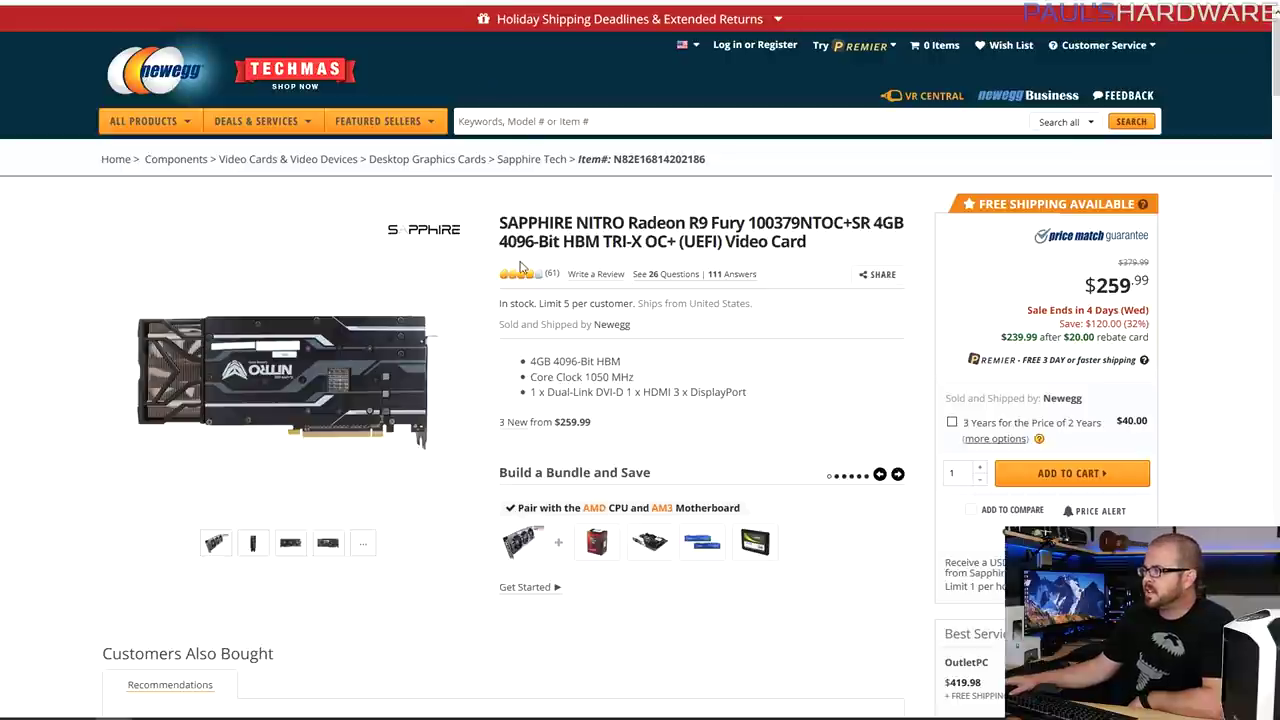
scroll(622, 323, "down", 2)
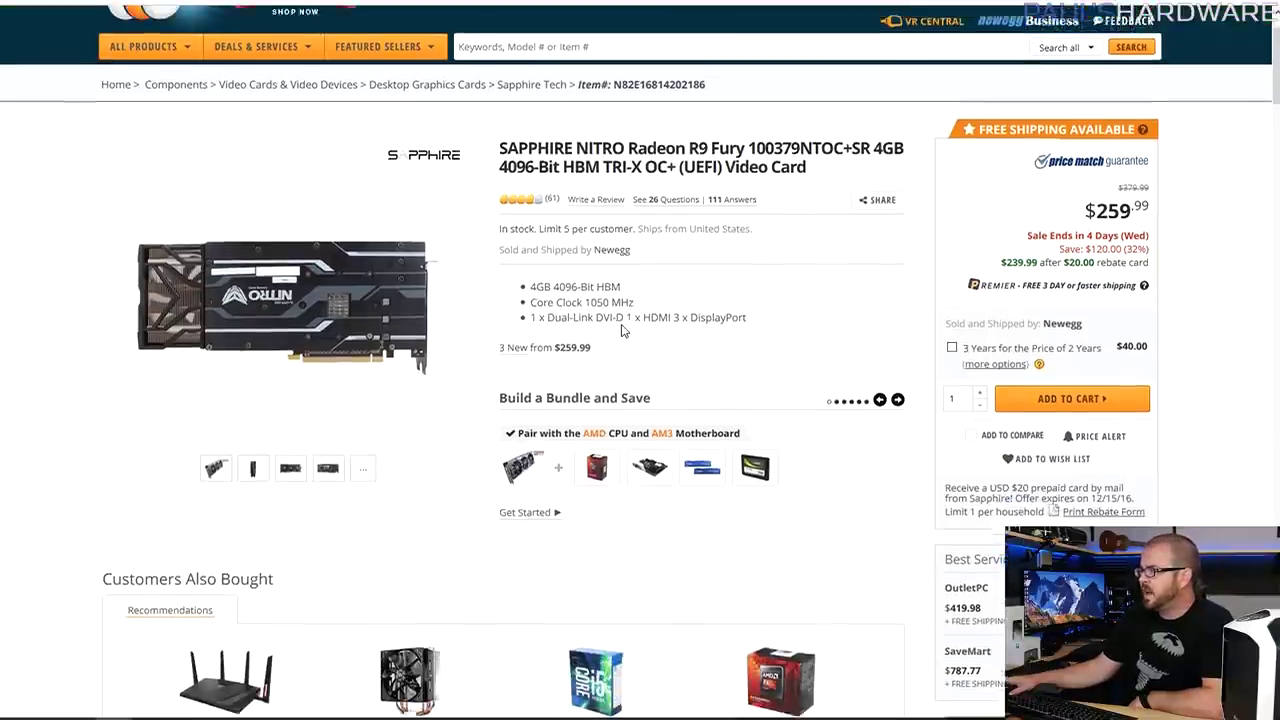
- Point out the DUKASE name on the Deepcool DUKASE V2 ATX Mid Tower Case page and review its merchant prices
scroll(640, 340, "up", 2)
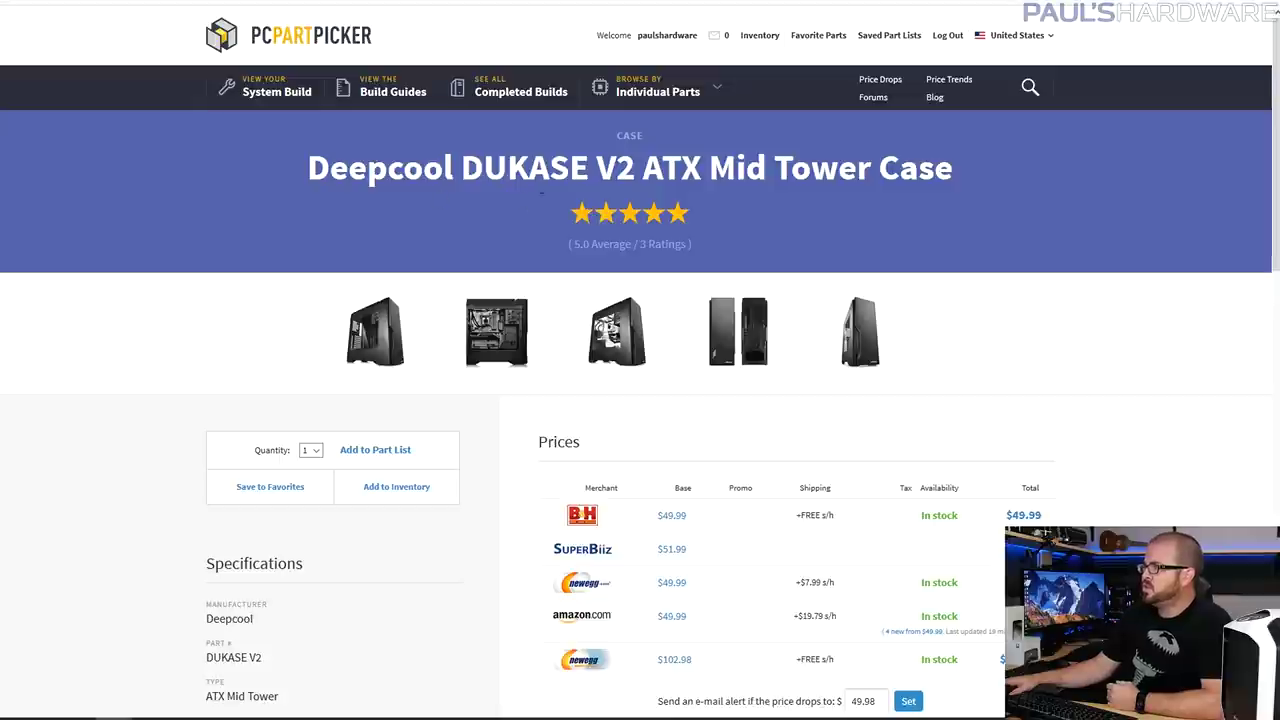
left_click_drag(463, 175, 590, 178)
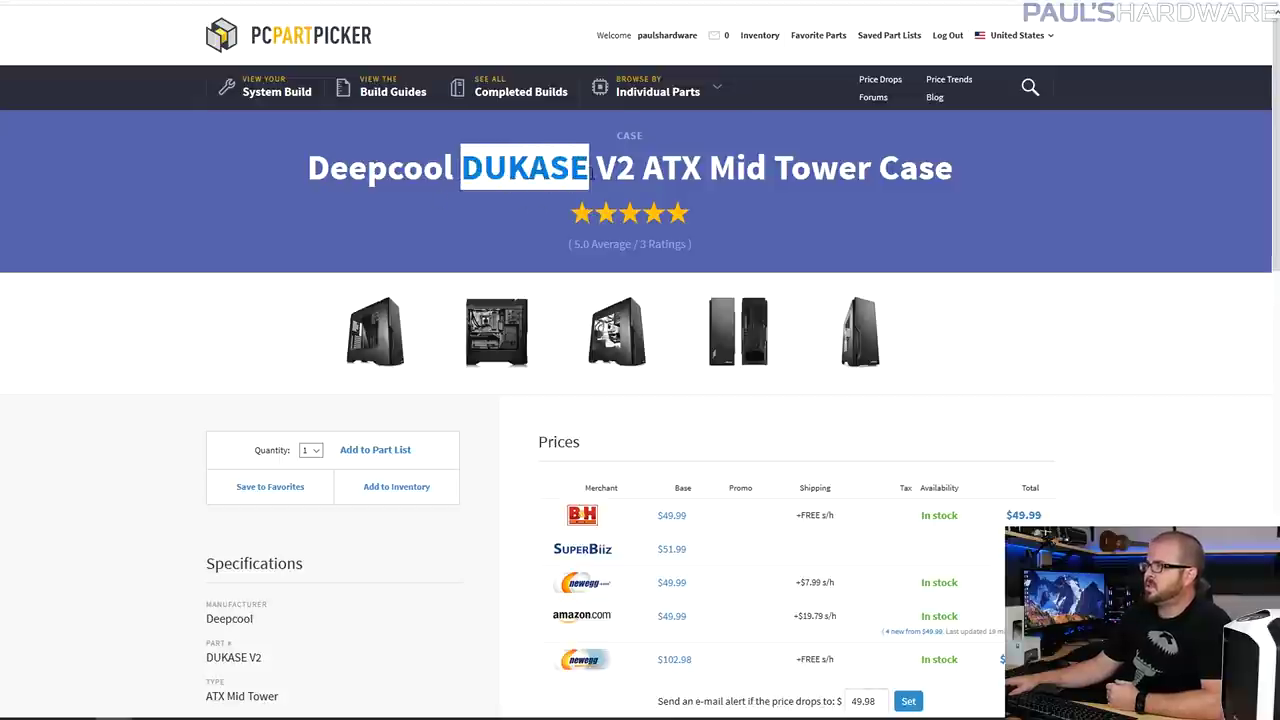
left_click(623, 188)
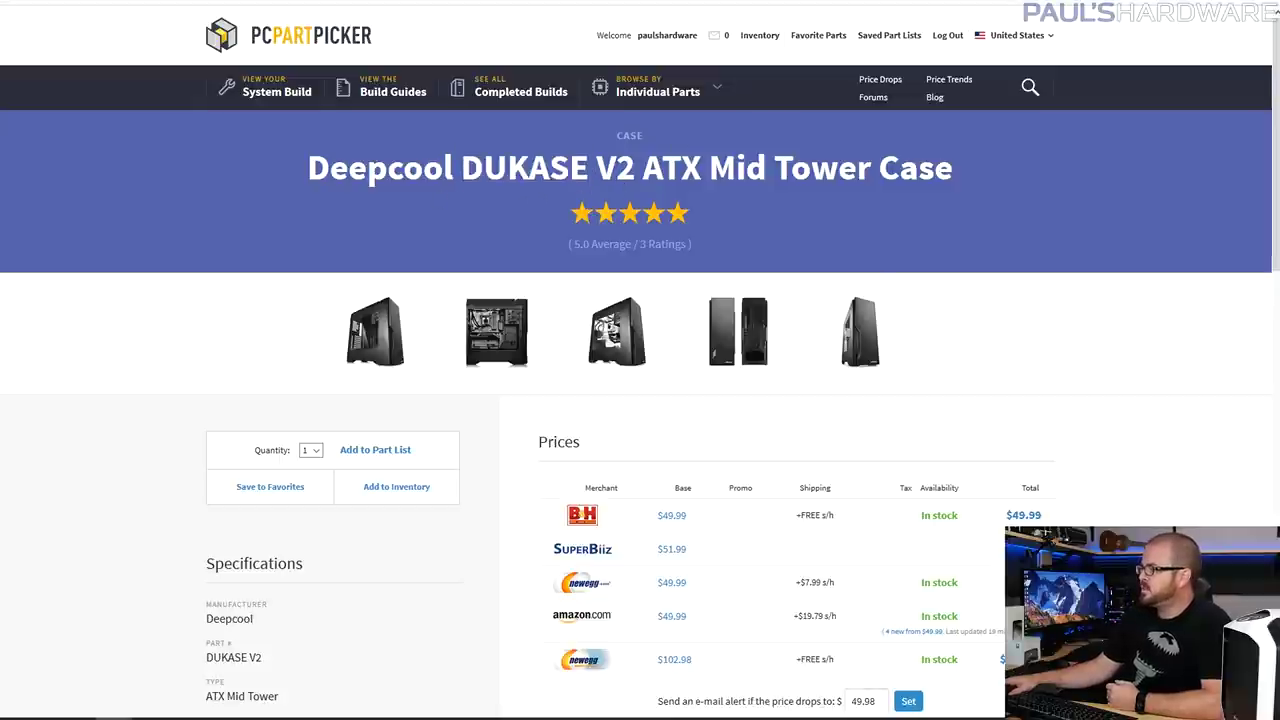
scroll(890, 515, "down", 1)
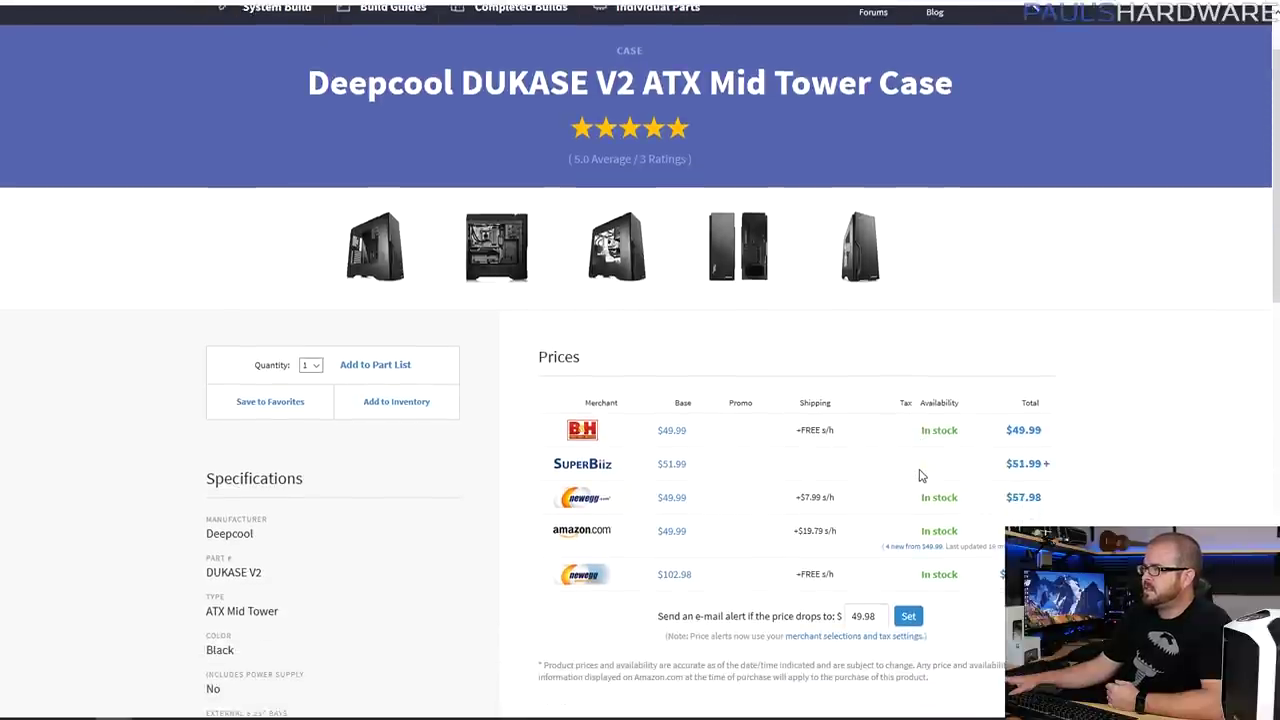
scroll(921, 476, "up", 1)
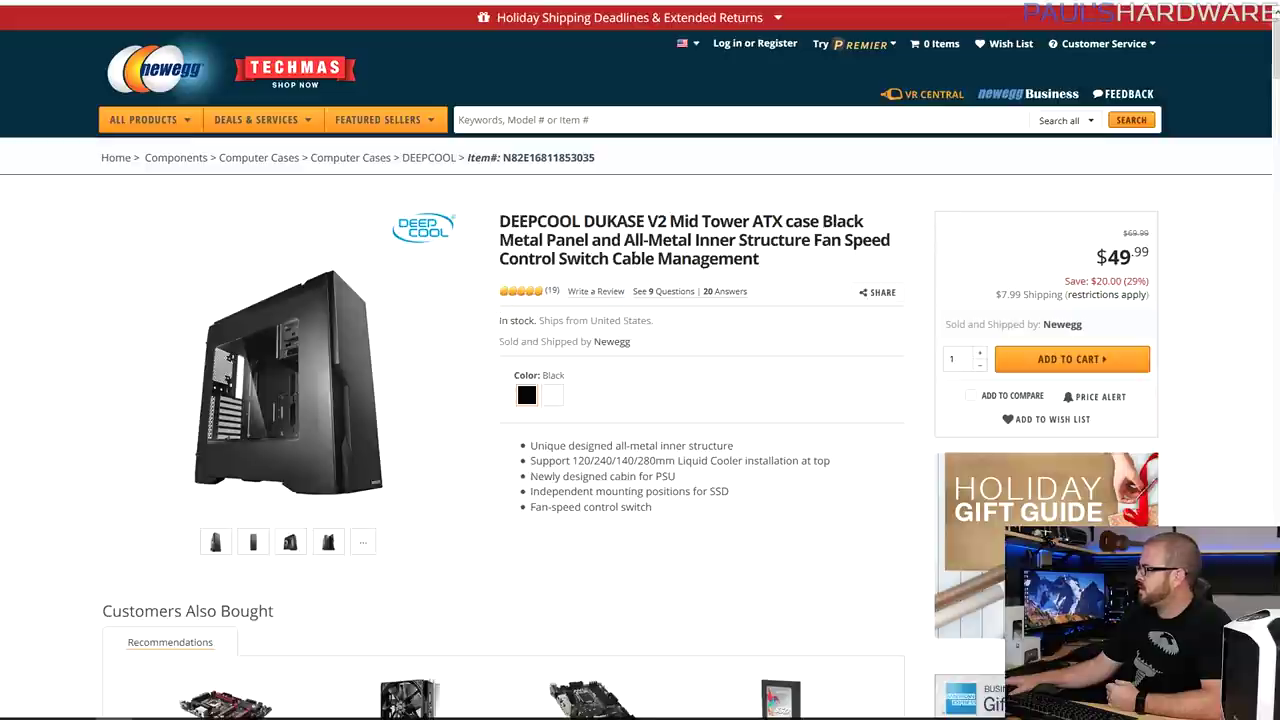
- Browse the DUKASE V2 case's Newegg photo gallery, including the front, side window, open door, interior, rear and top panel views
scroll(285, 300, "down", 1)
mouse_move(285, 262)
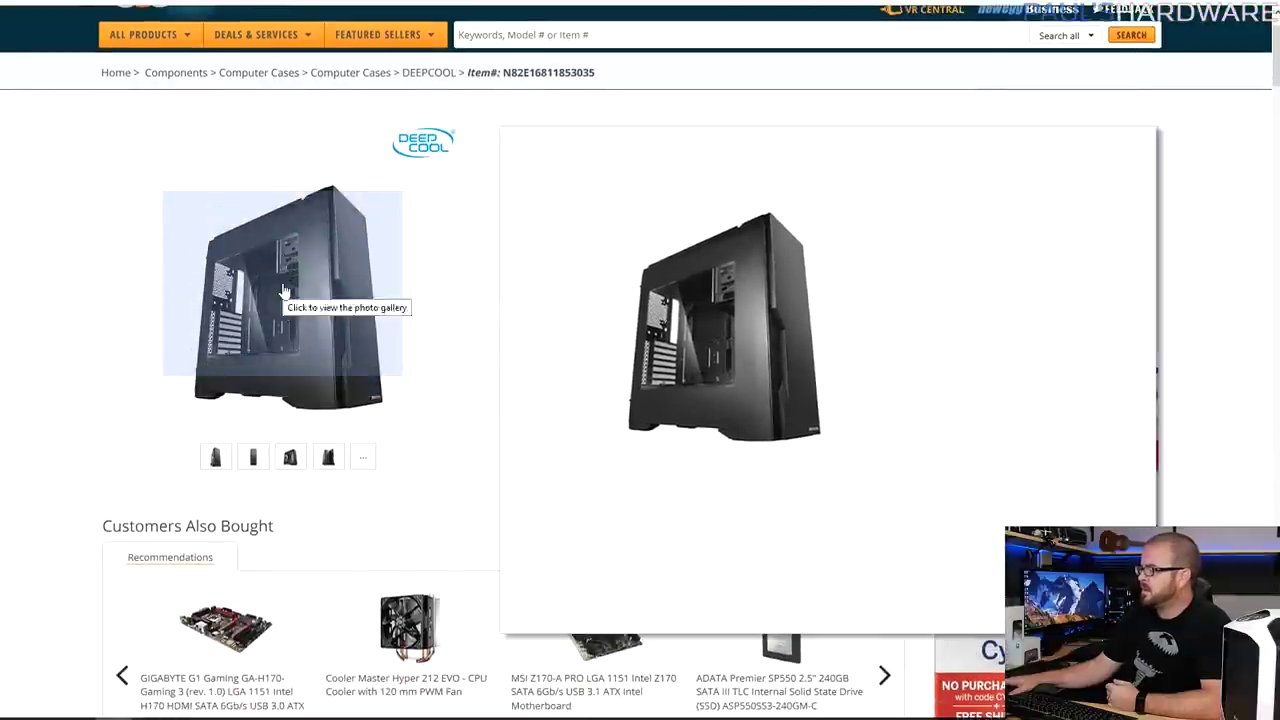
left_click(253, 457)
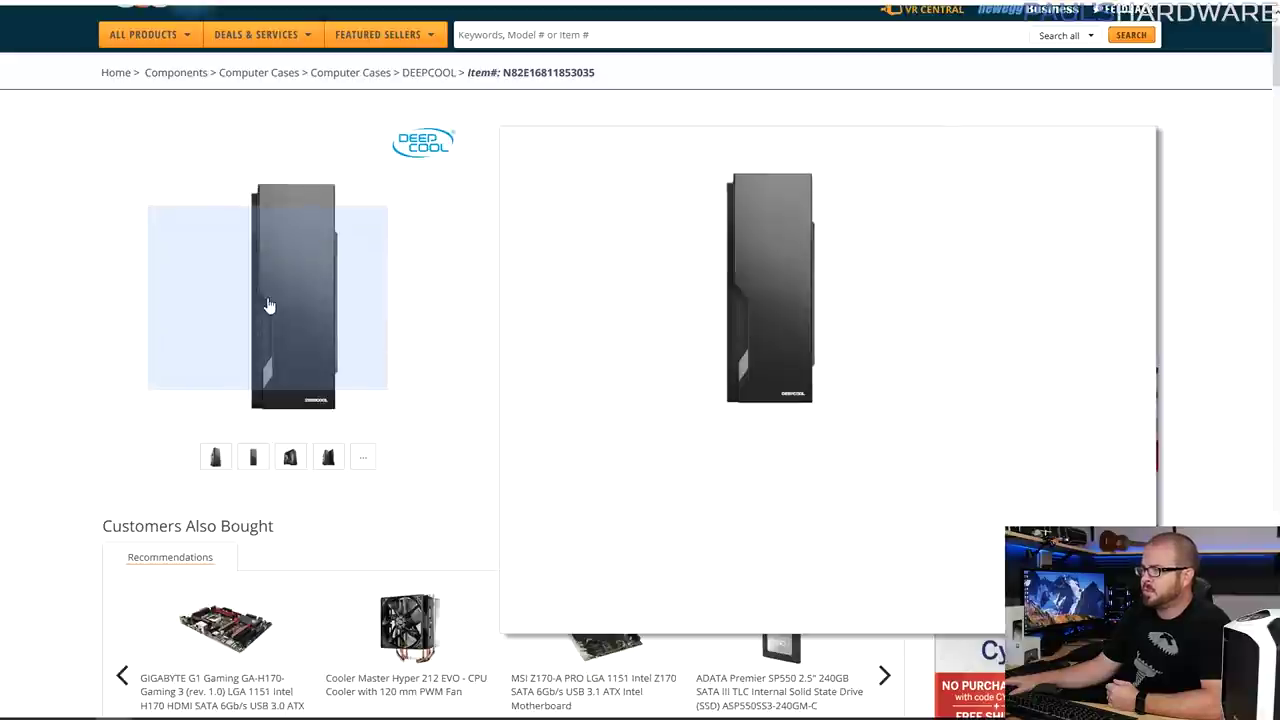
left_click(268, 306)
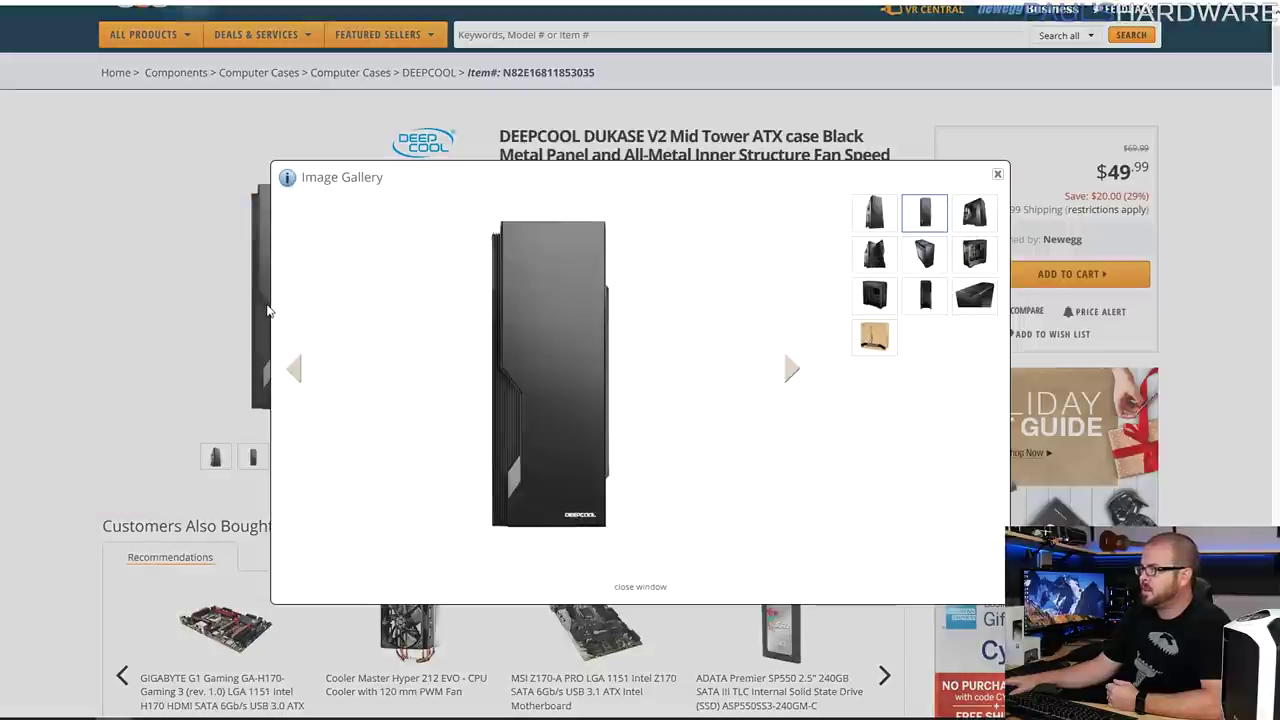
left_click(985, 210)
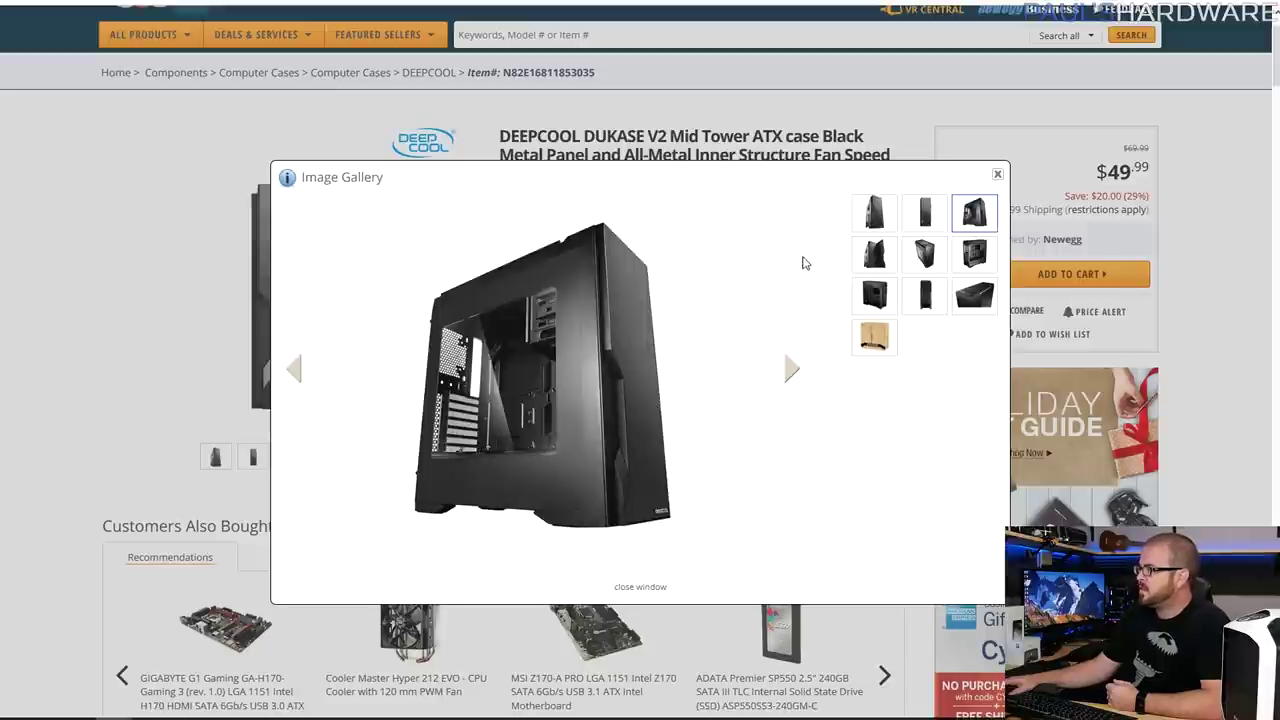
left_click(872, 254)
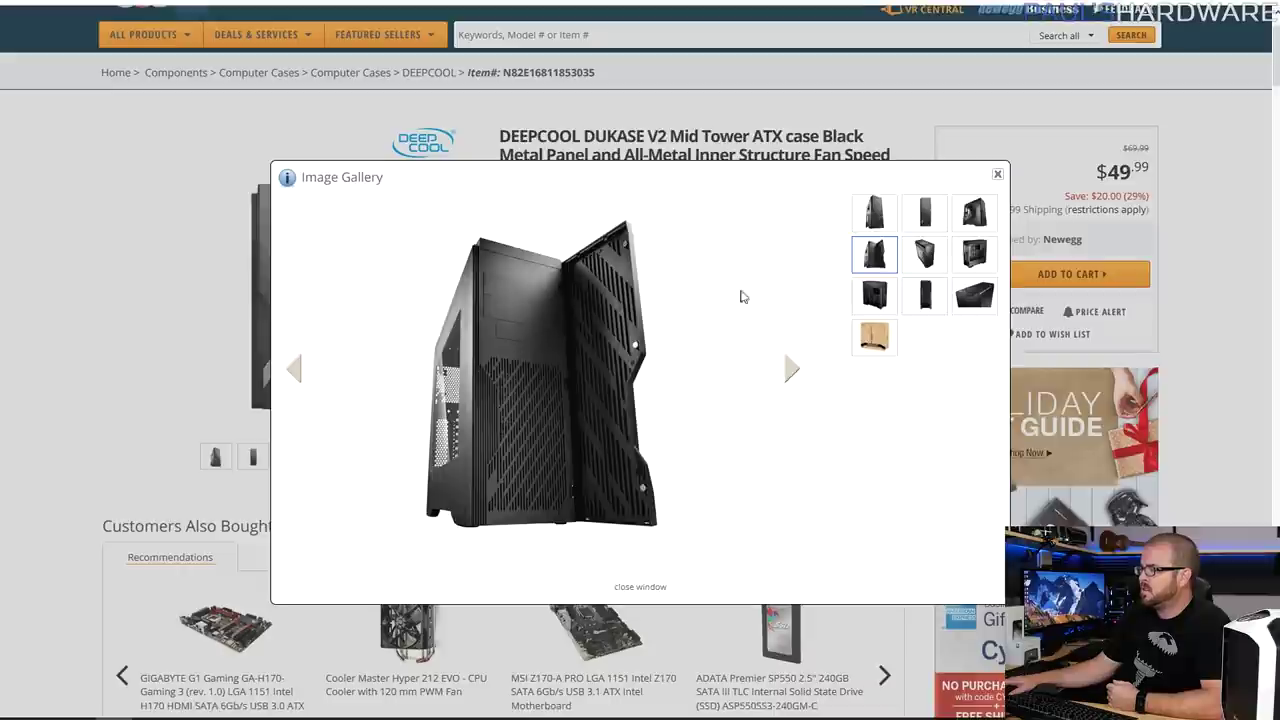
left_click(921, 260)
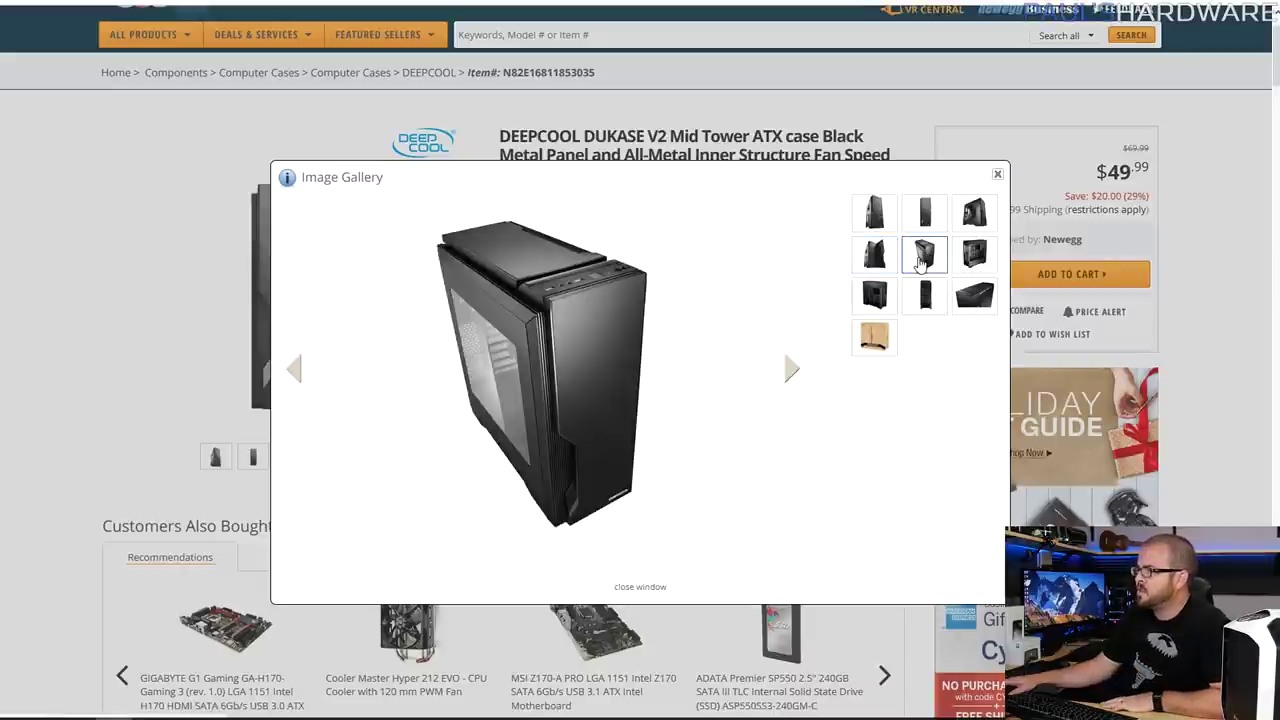
left_click(975, 256)
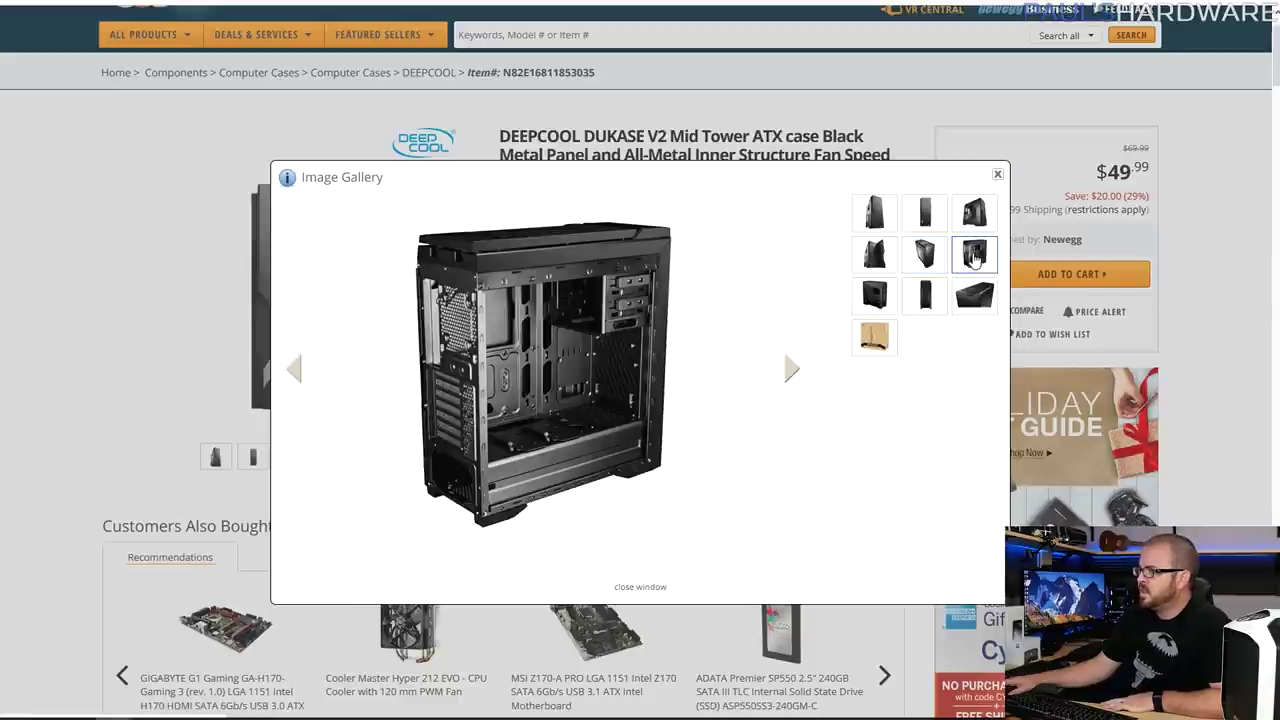
left_click(927, 302)
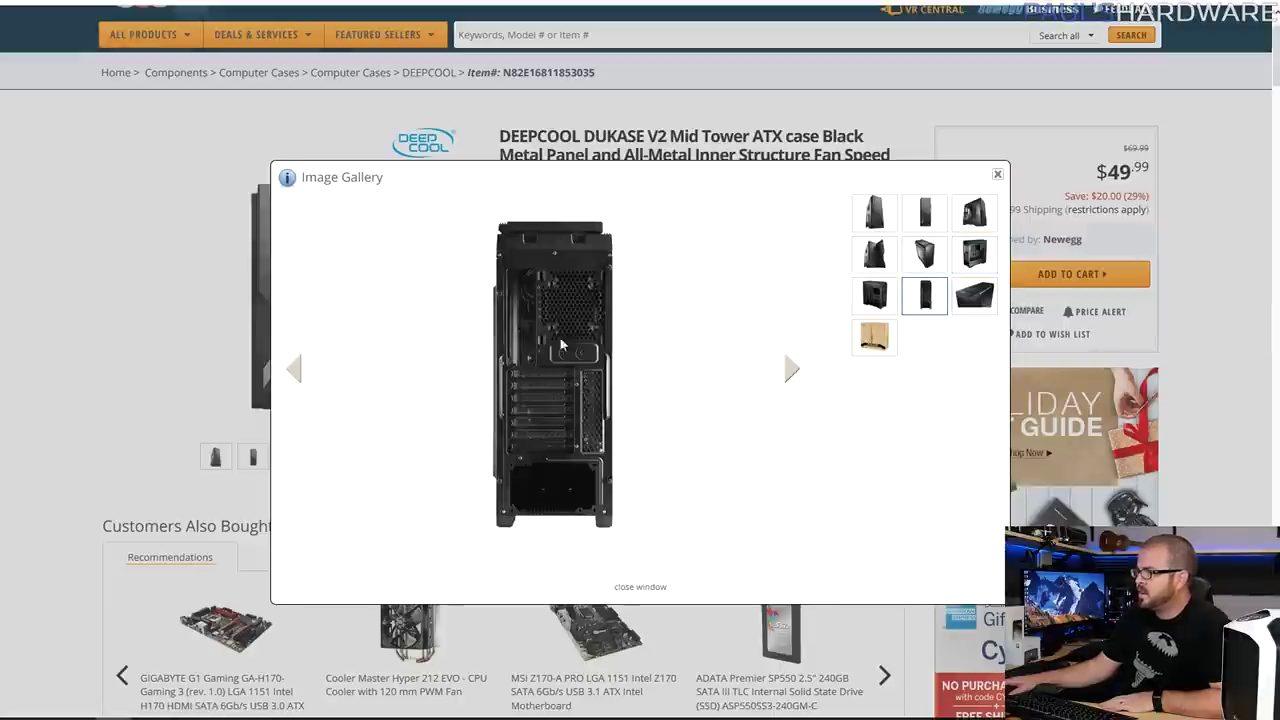
left_click(978, 300)
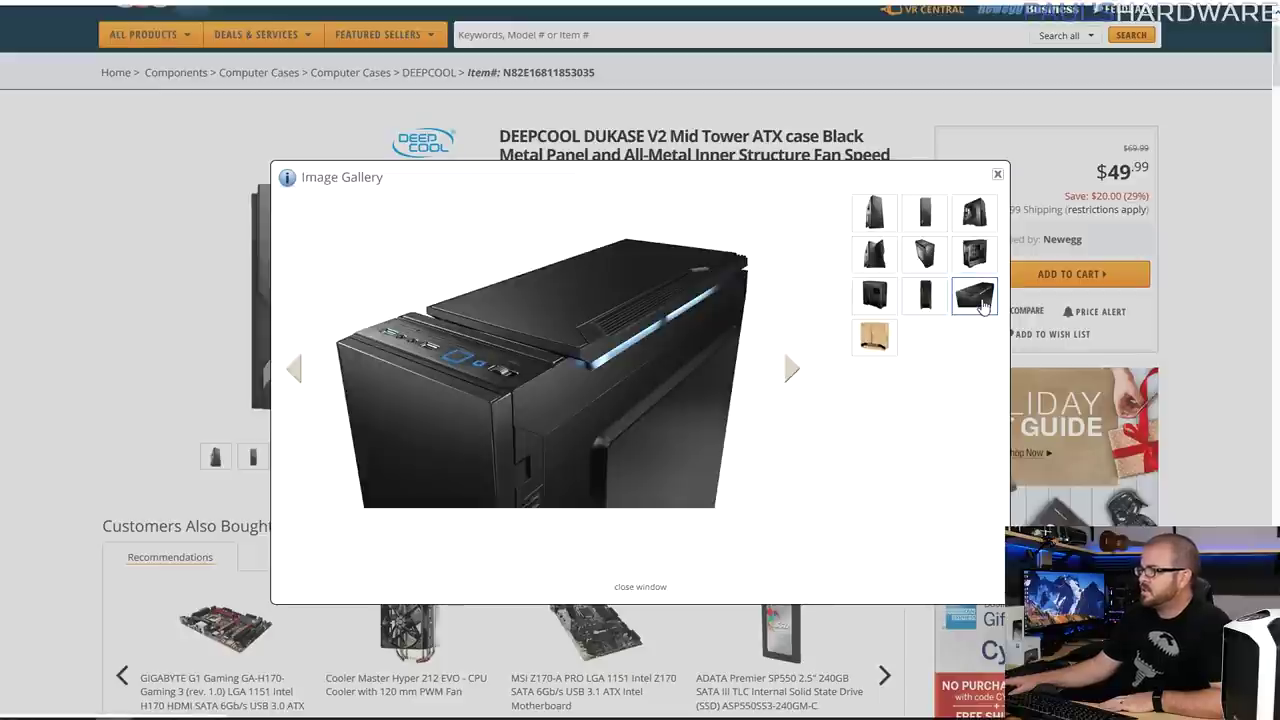
left_click(1001, 178)
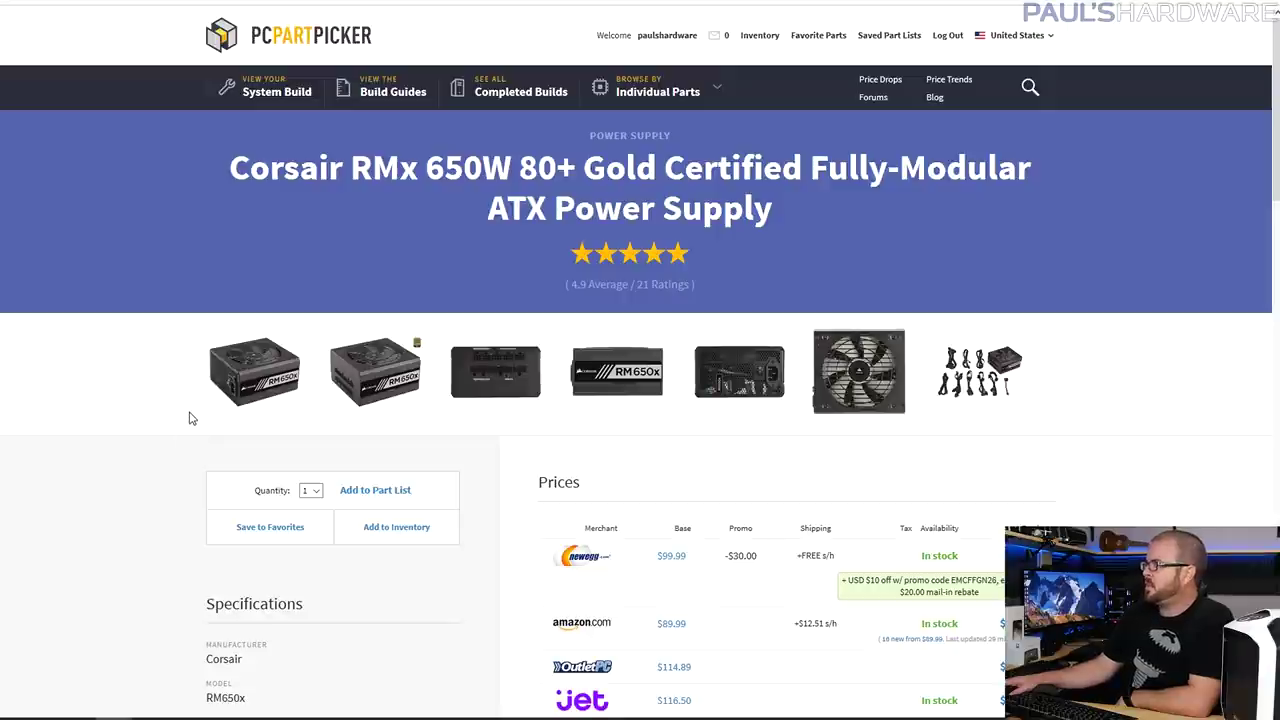
- View all seven PCPartPicker photos of the Corsair RMx 650W power supply, then close the image viewer
left_click(247, 374)
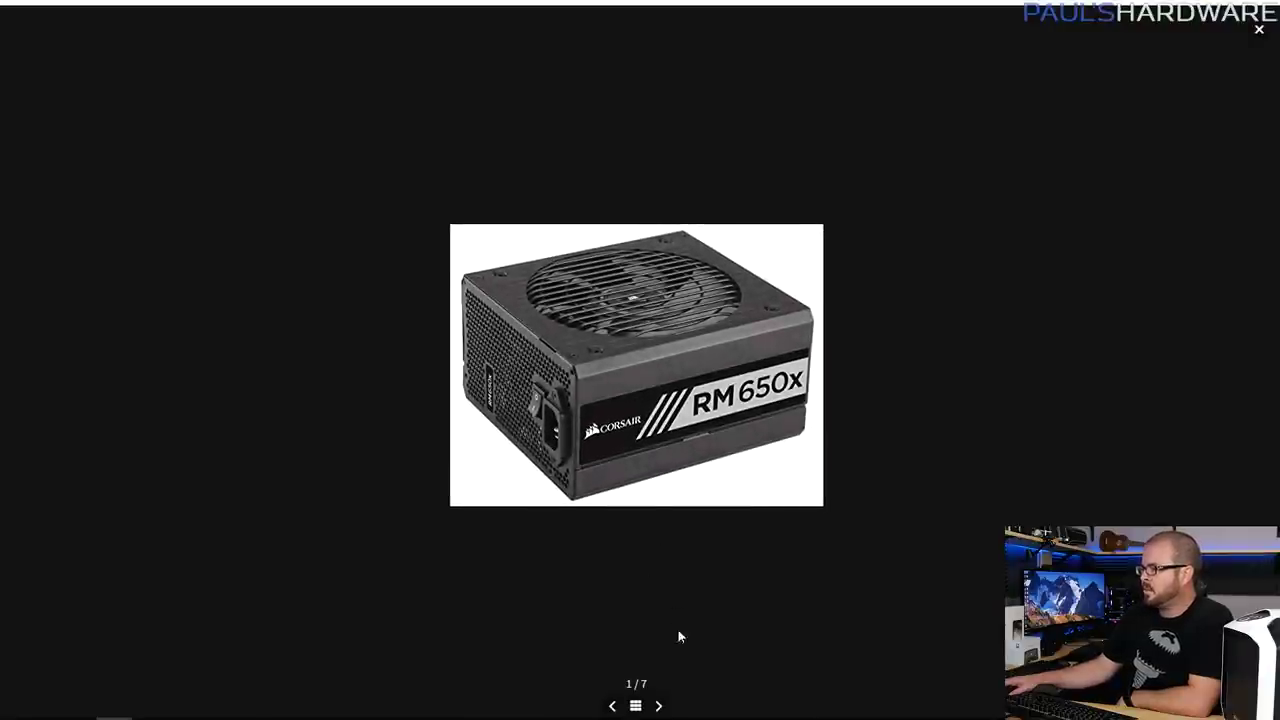
left_click(660, 707)
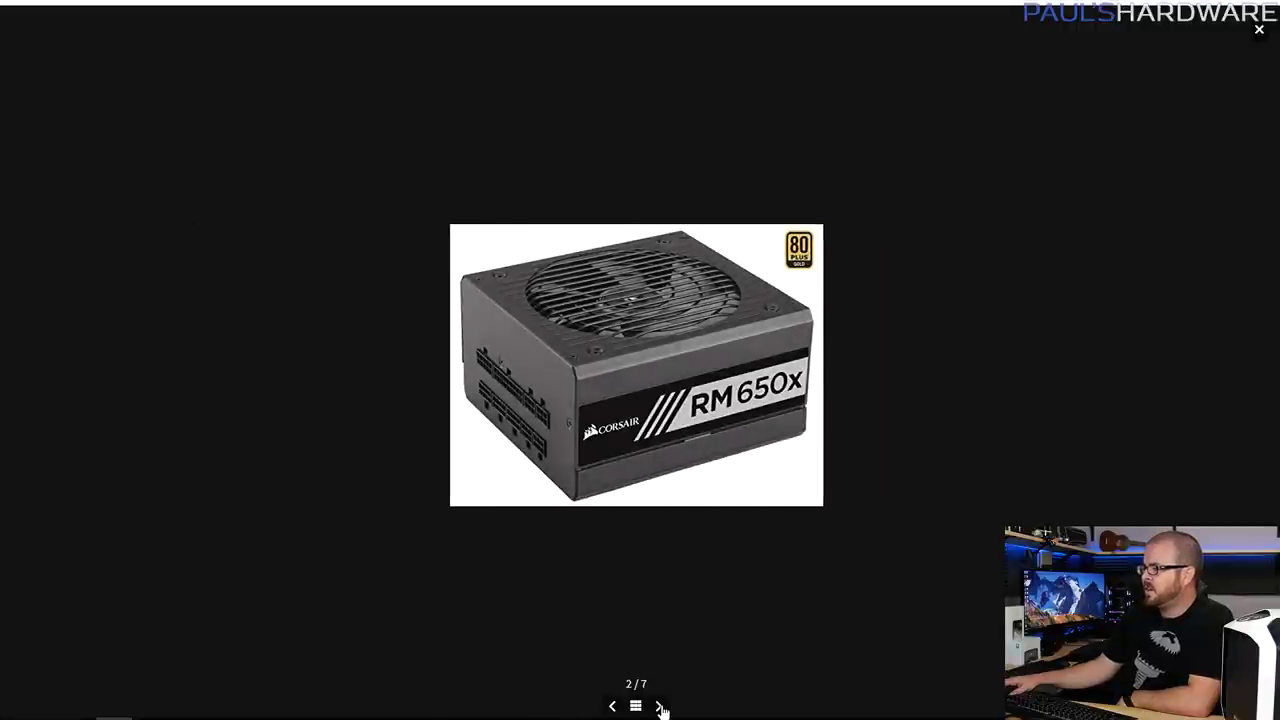
left_click(660, 707)
left_click(660, 707)
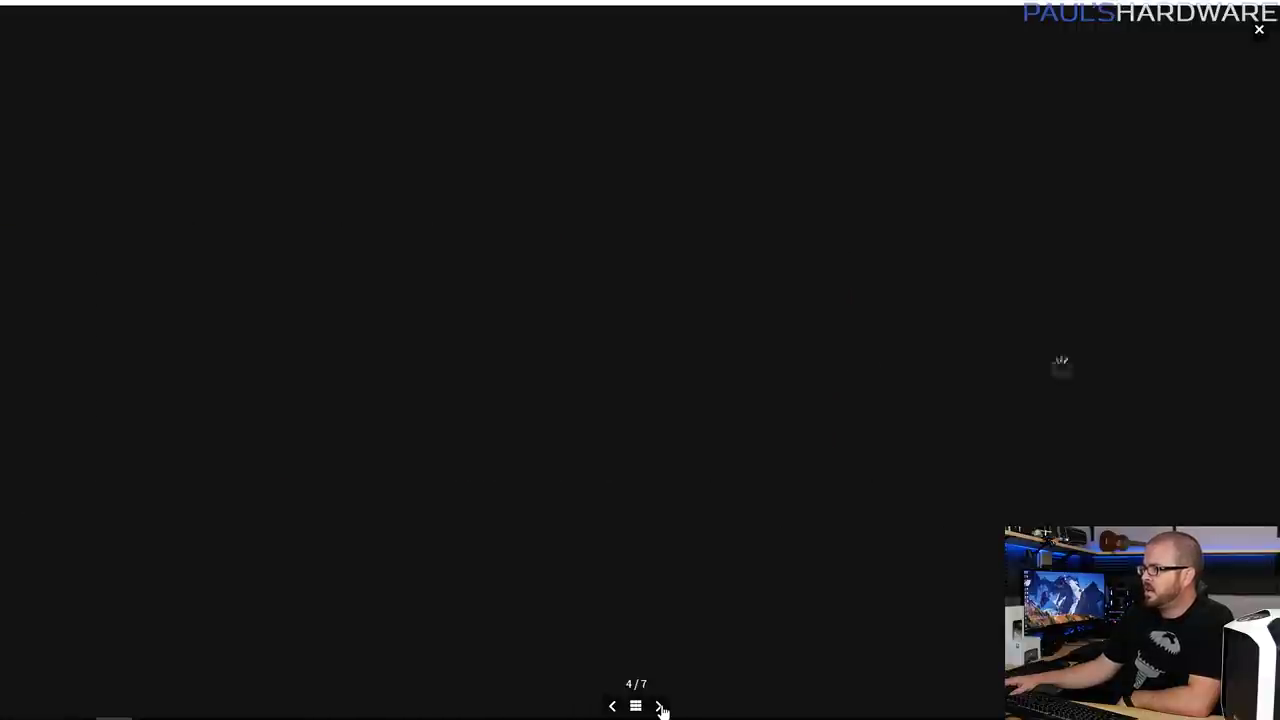
left_click(660, 707)
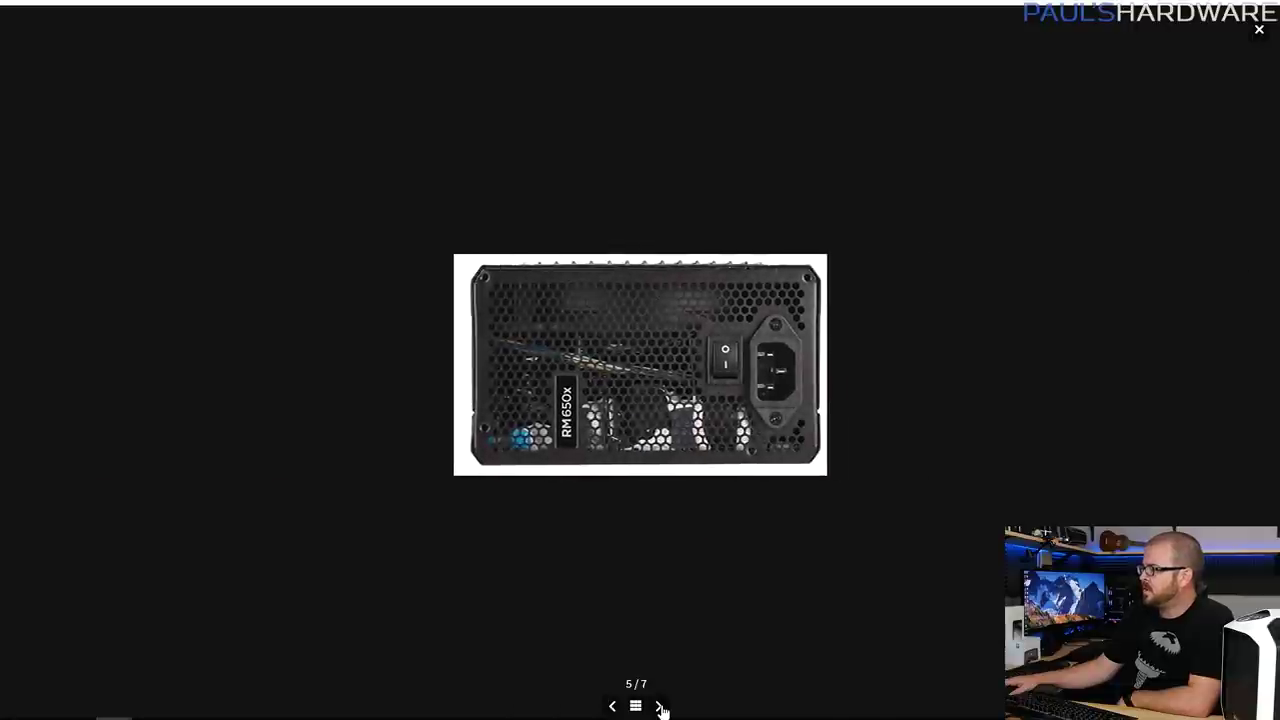
left_click(660, 707)
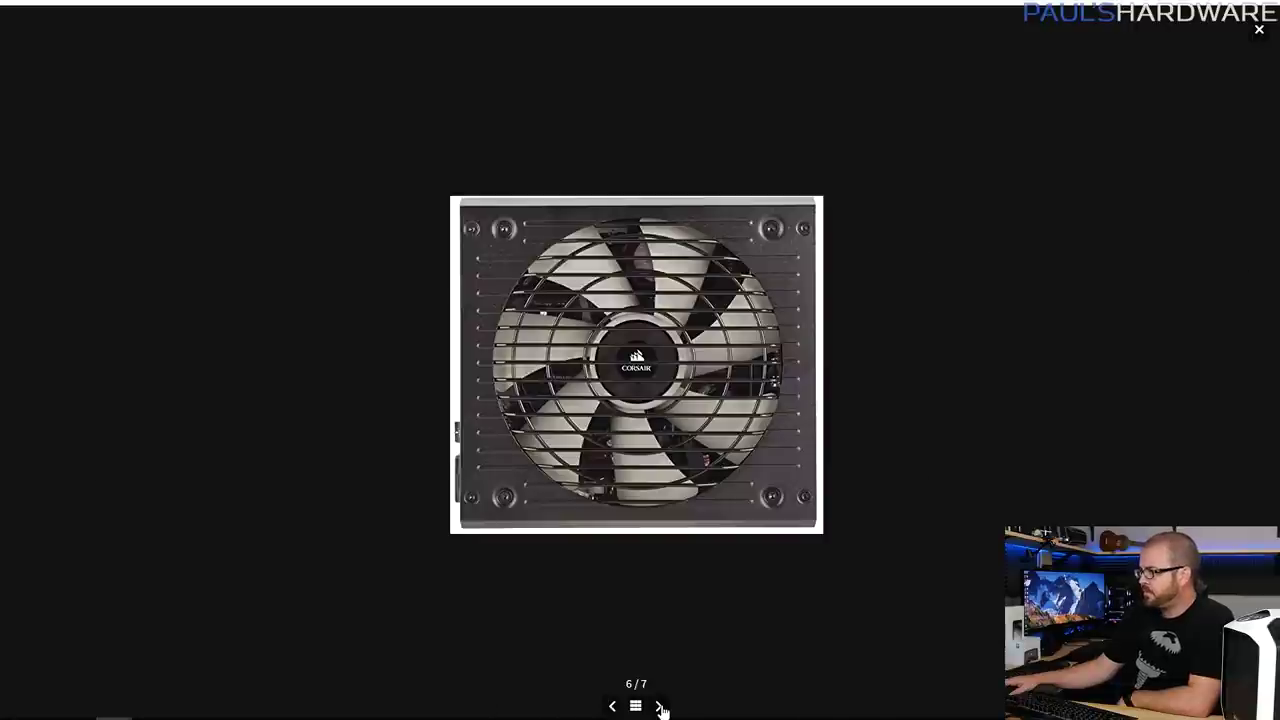
left_click(659, 707)
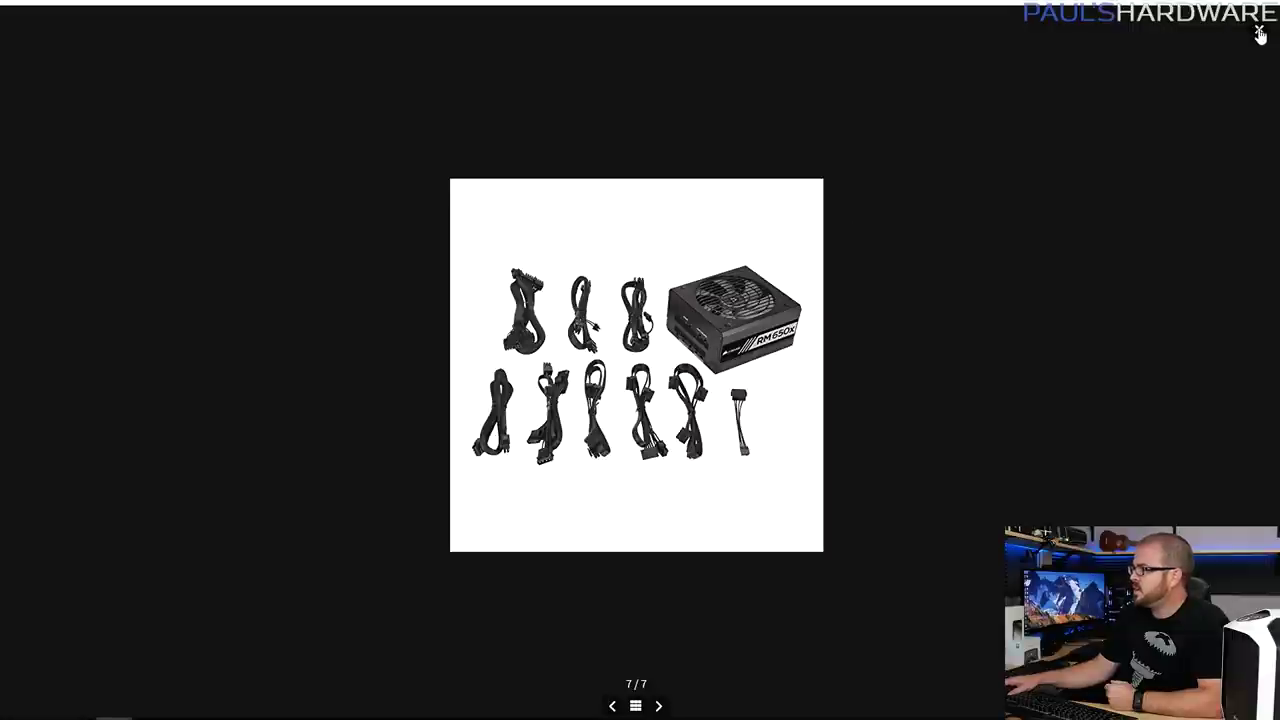
left_click(1259, 35)
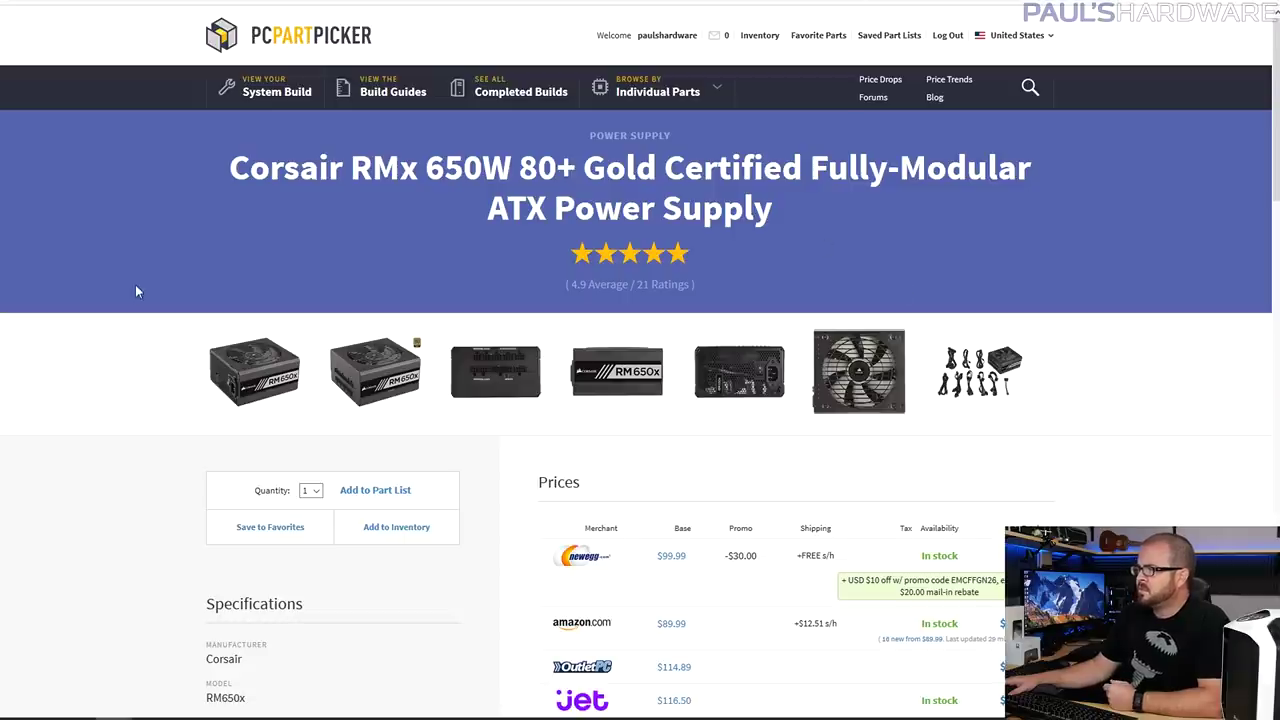
- Check the Corsair RM650x's merchant prices and its Newegg sale, promo code and rebate details
scroll(1199, 300, "down", 3)
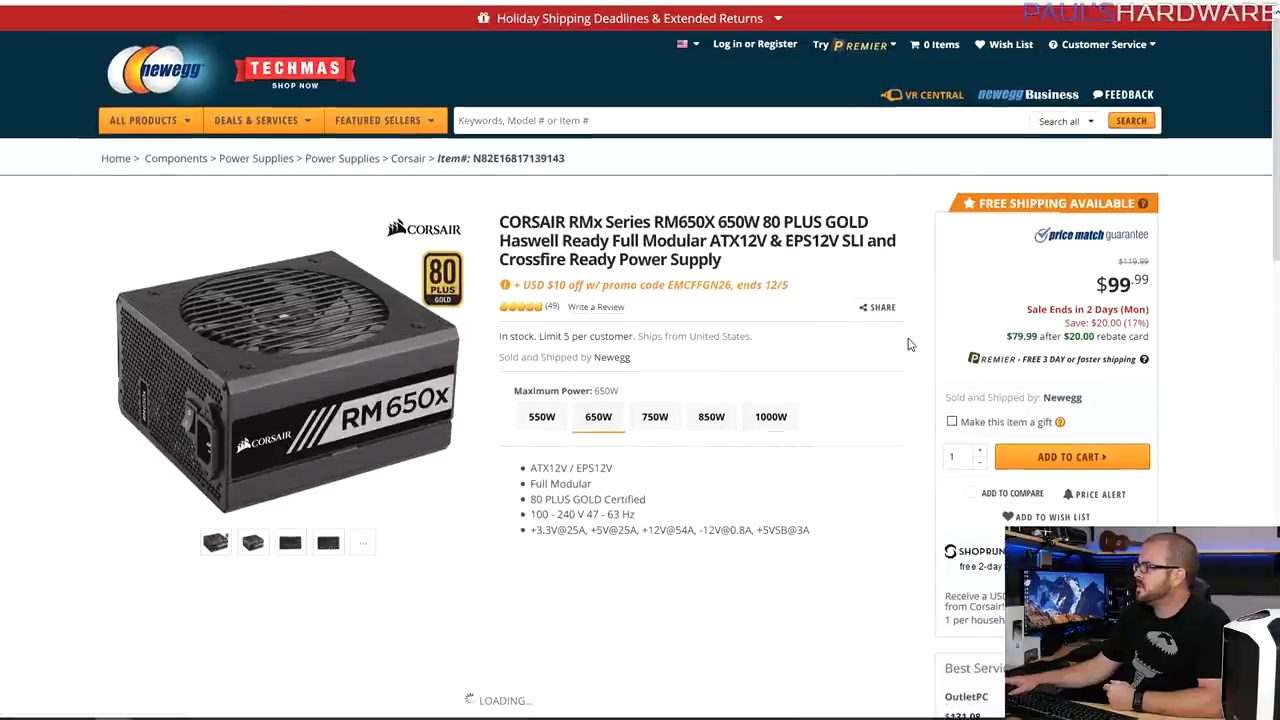
scroll(909, 344, "down", 1)
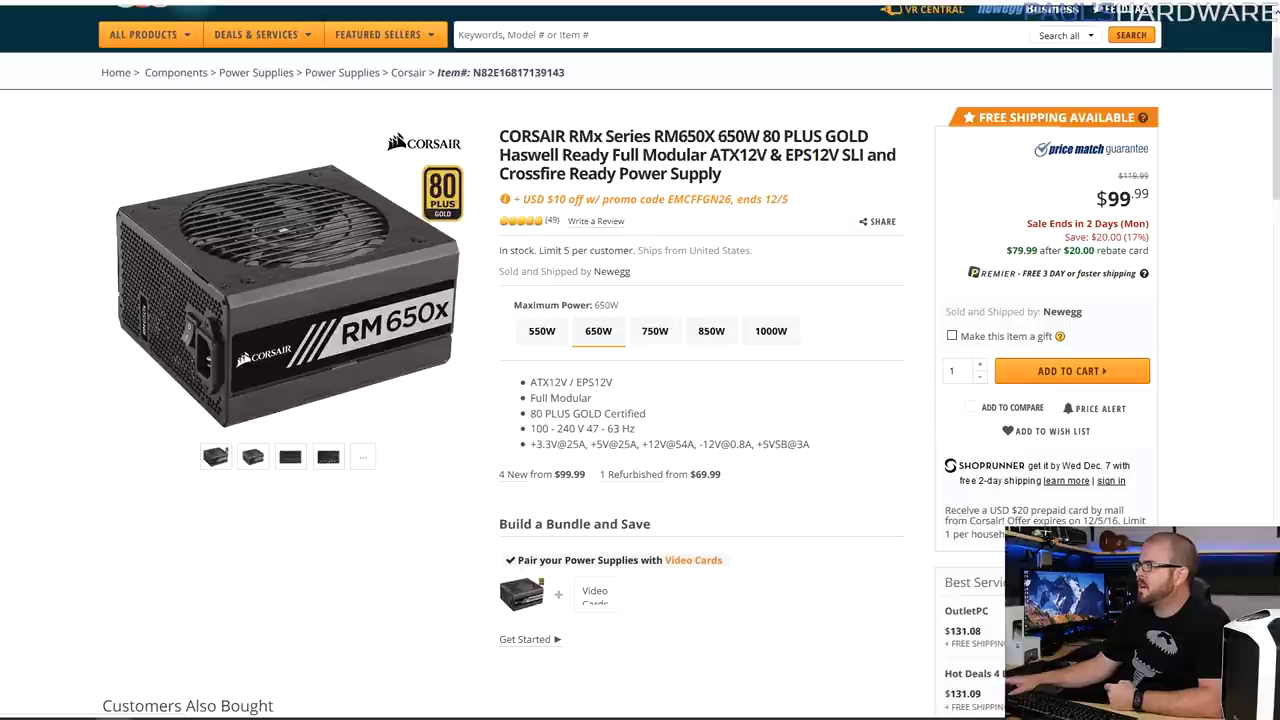
scroll(1067, 226, "up", 1)
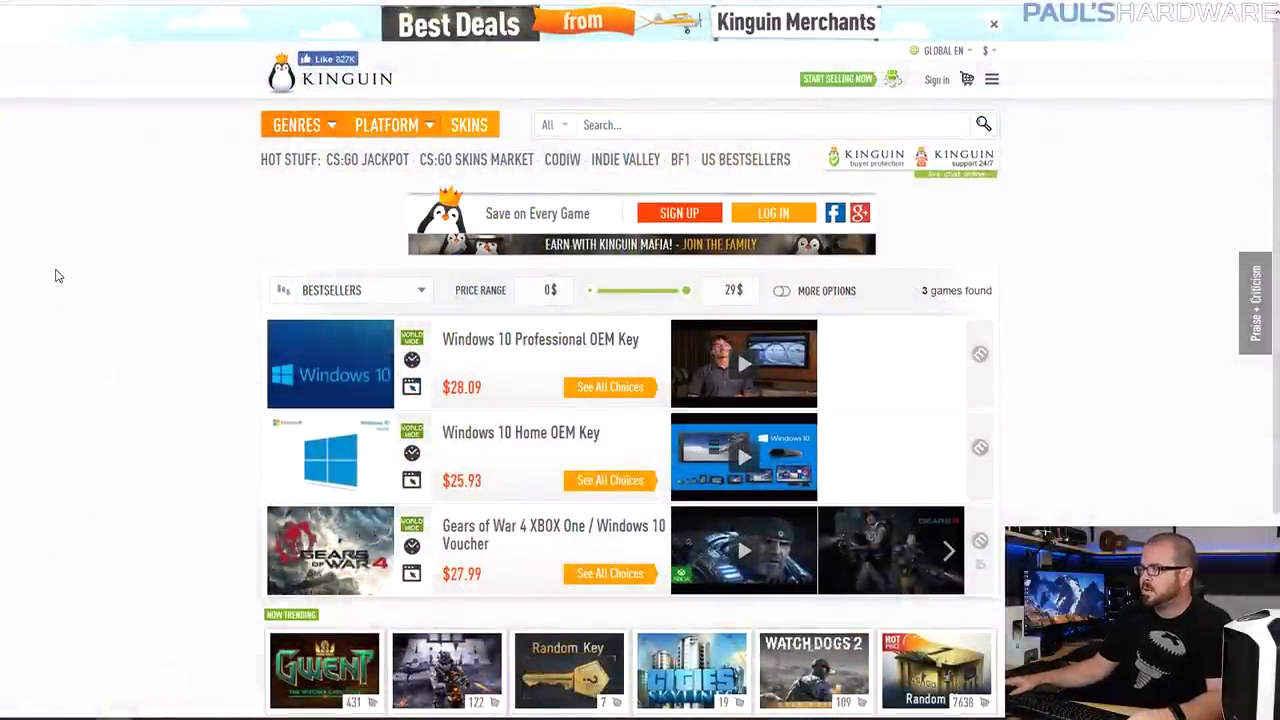
- Review the Windows 10 Professional and Home OEM key offers and prices on Kinguin
scroll(152, 392, "down", 1)
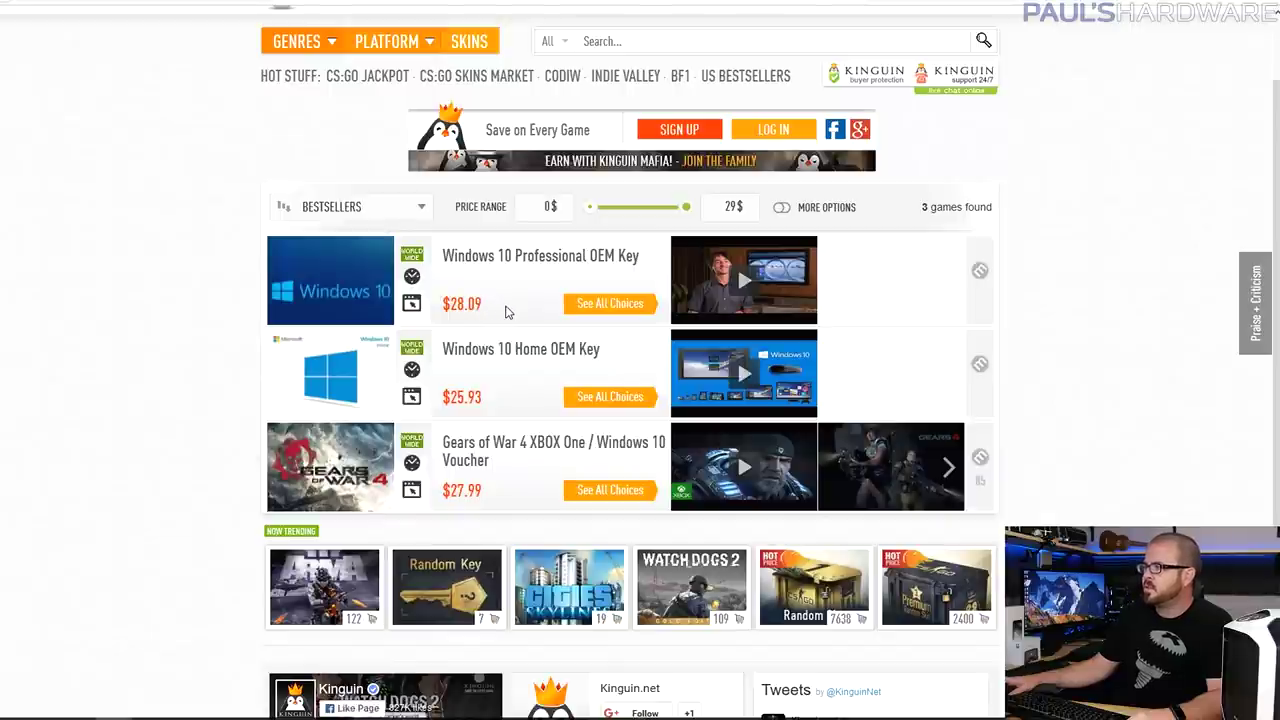
scroll(505, 312, "up", 1)
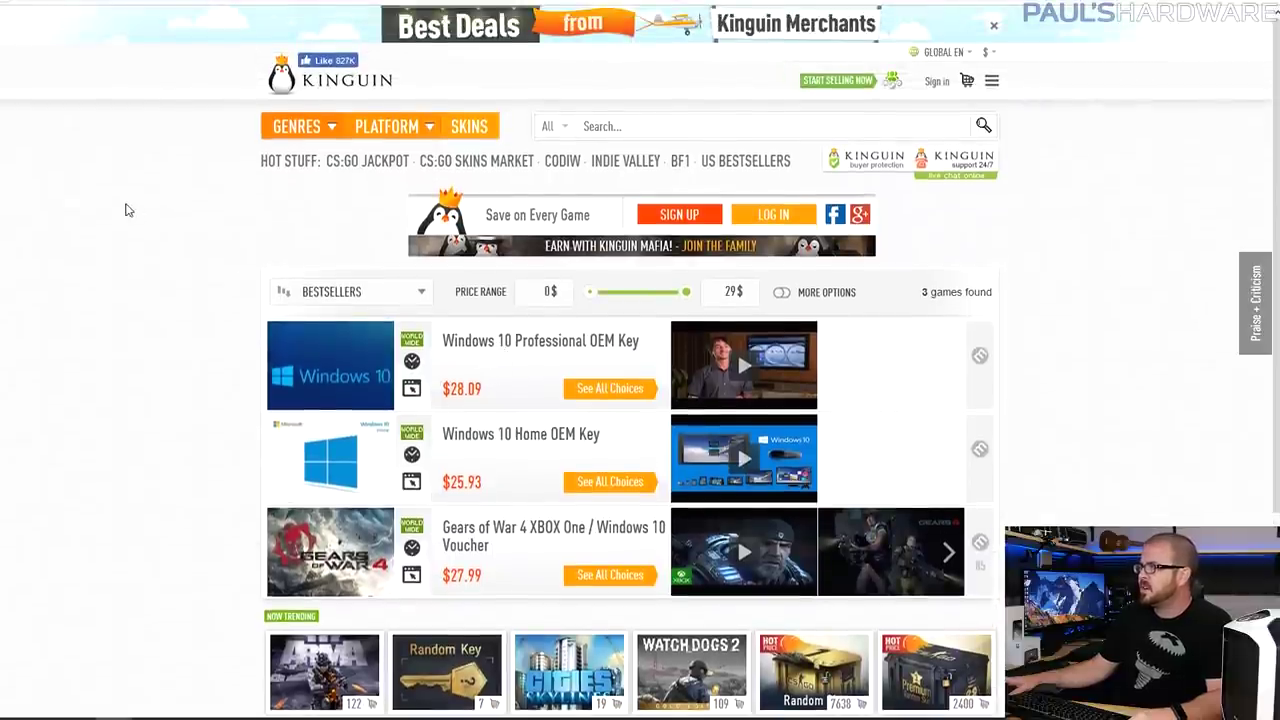